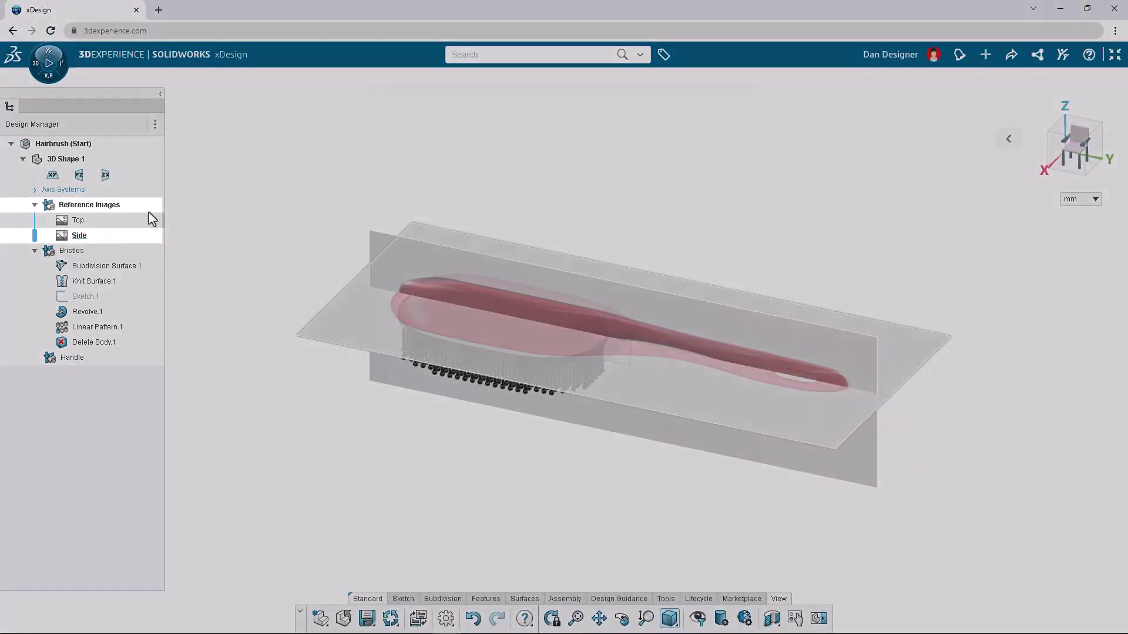
Step: Hide the Bristles body
{"action": "left_click", "coordinate": [146, 206]}
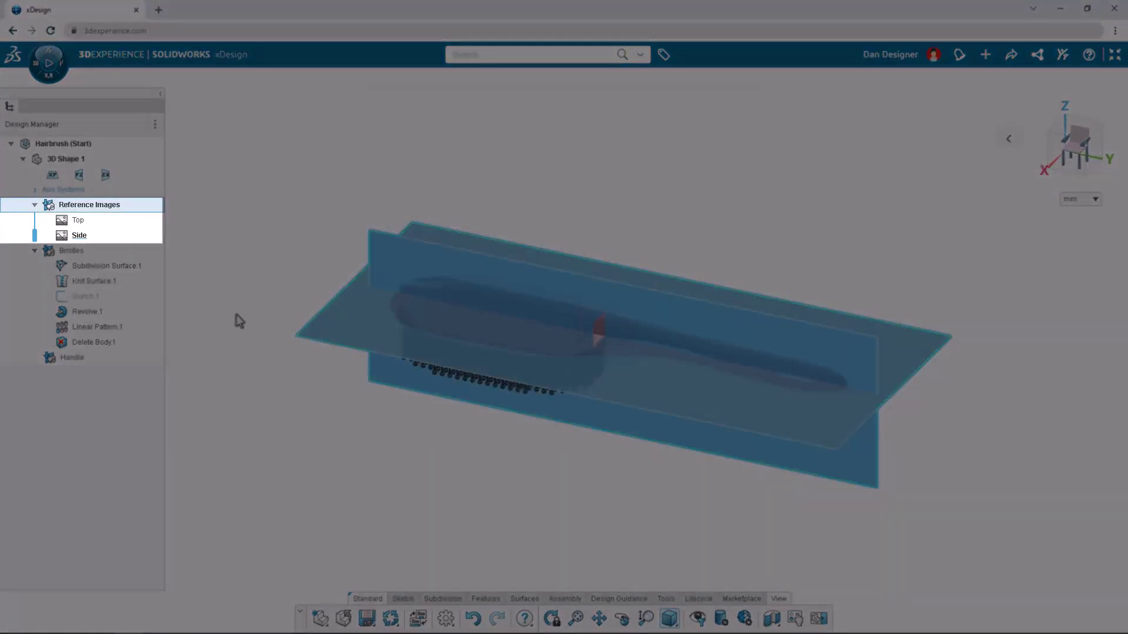
{"action": "middle_click_drag", "start_coordinate": [236, 319], "coordinate": [288, 287]}
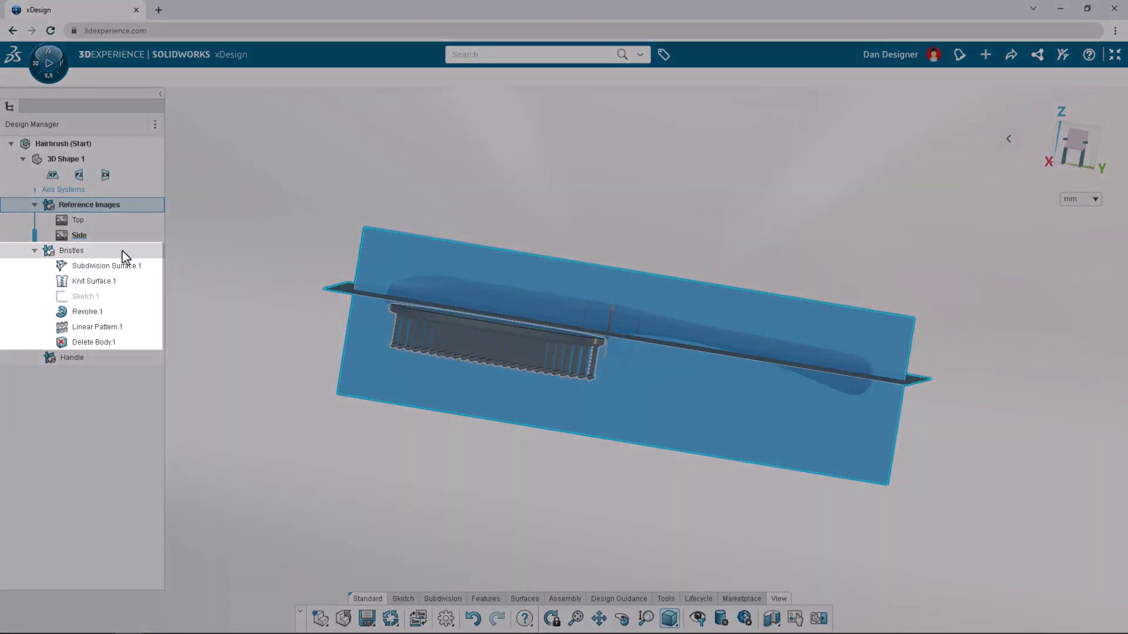
{"action": "left_click", "coordinate": [126, 252]}
{"action": "middle_click_drag", "start_coordinate": [231, 400], "coordinate": [262, 387]}
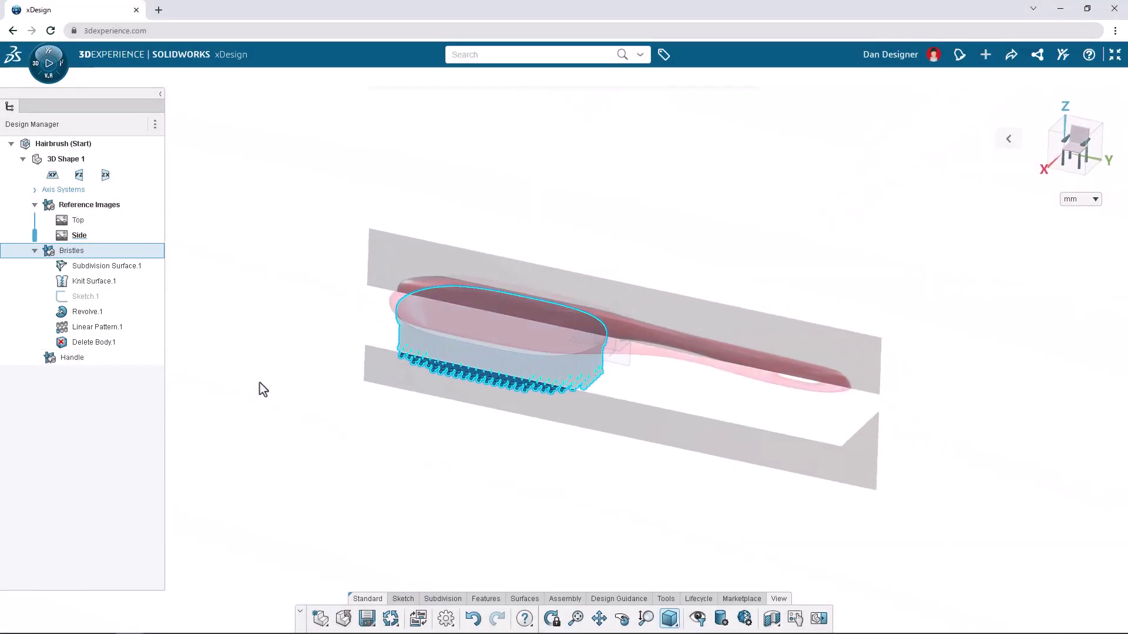
{"action": "left_click", "coordinate": [262, 390]}
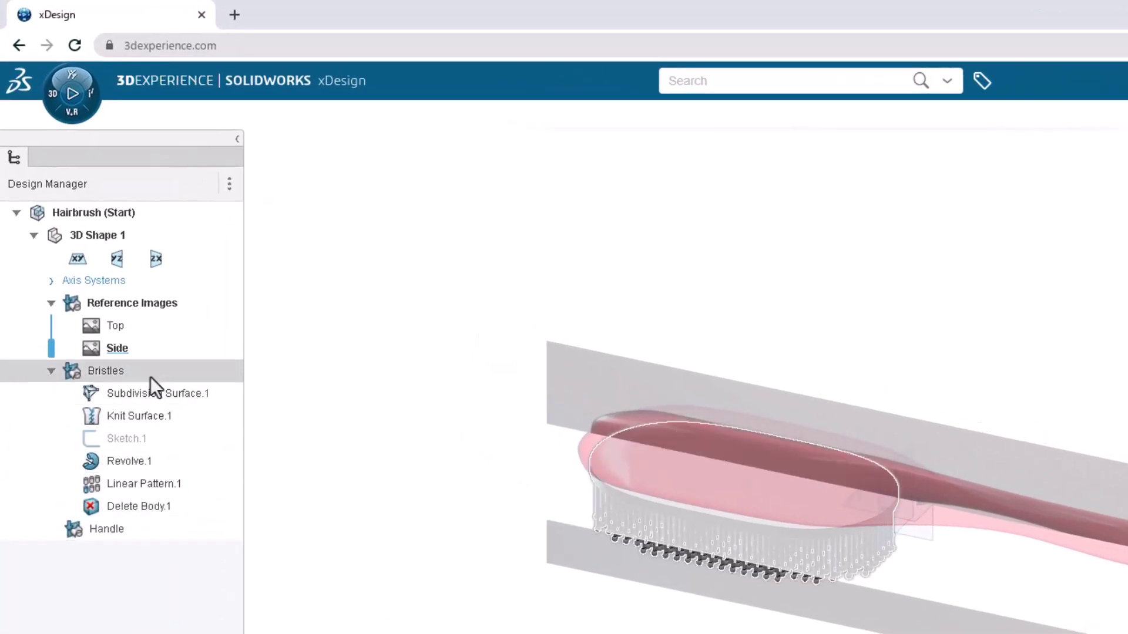
{"action": "left_click", "coordinate": [150, 374]}
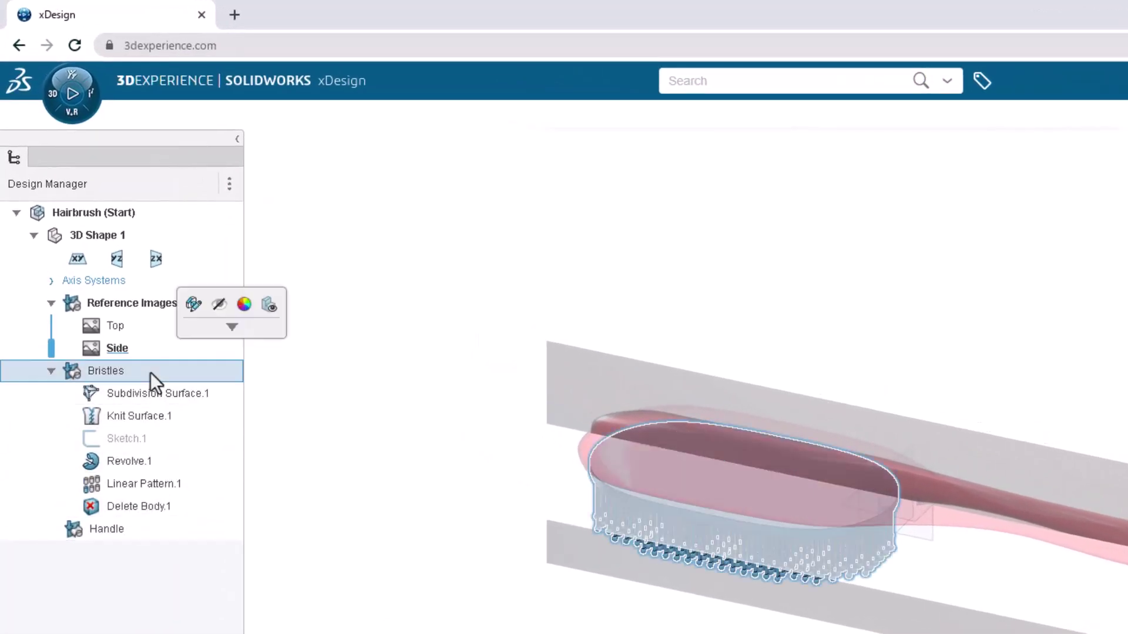
{"action": "left_click", "coordinate": [219, 304]}
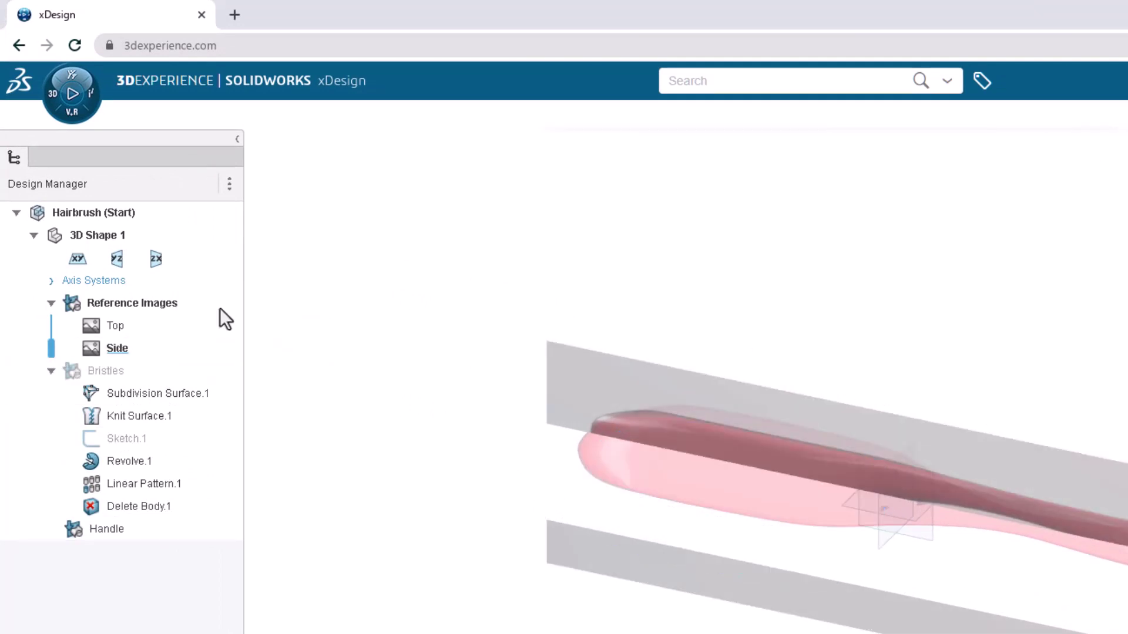
Step: Make Handle the active body and start a Box subdivision primitive in it
{"action": "double_click", "coordinate": [150, 535]}
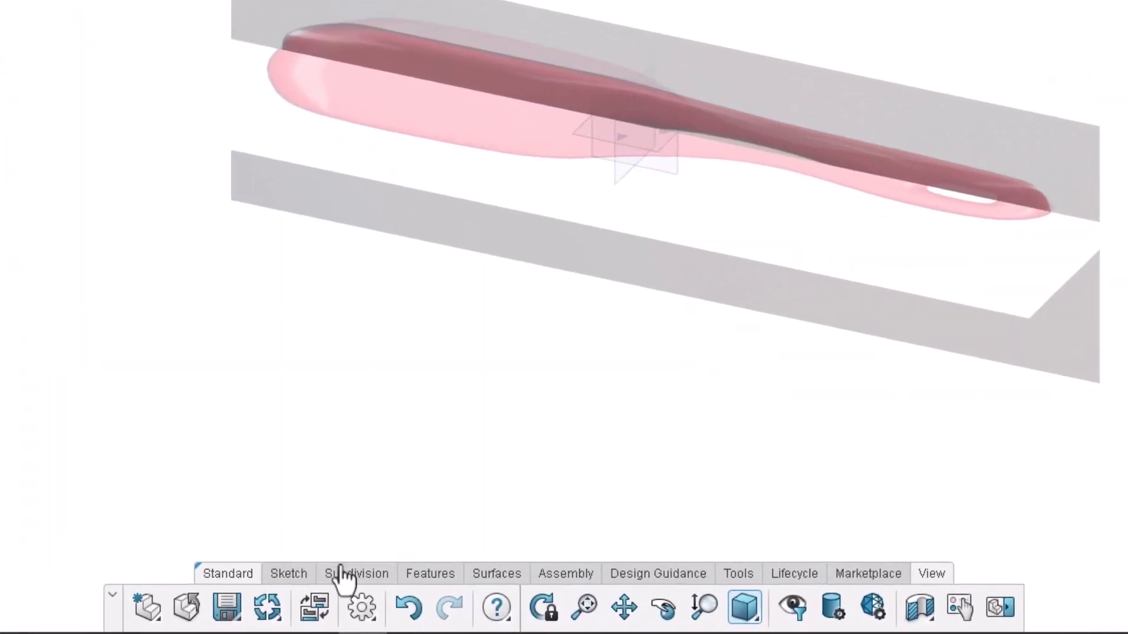
{"action": "left_click", "coordinate": [343, 579]}
{"action": "left_click", "coordinate": [449, 608]}
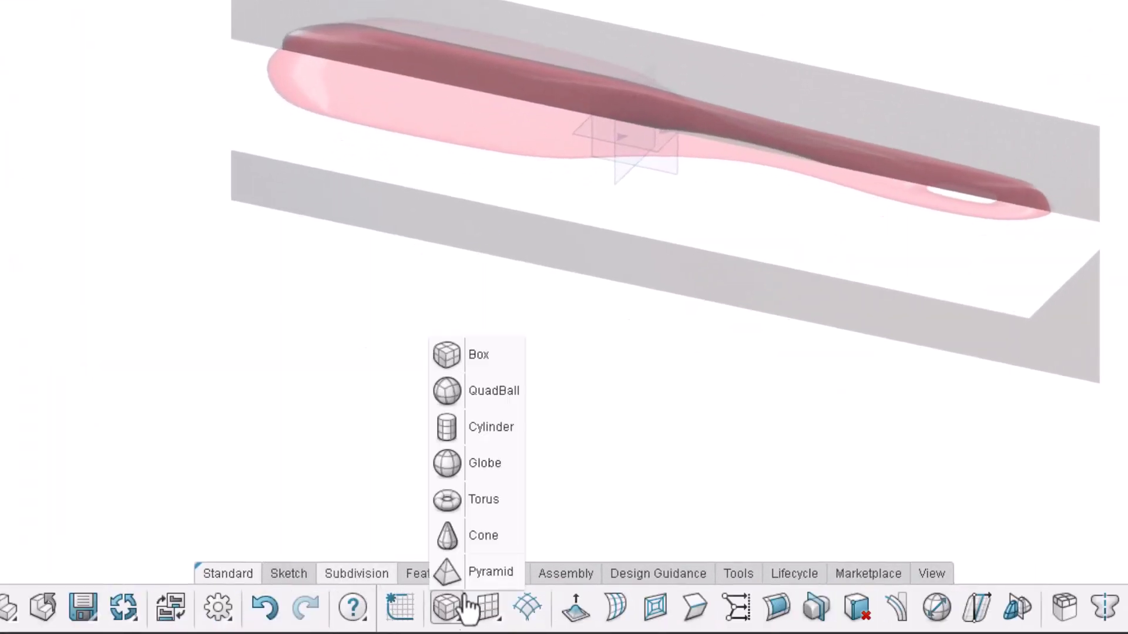
{"action": "left_click", "coordinate": [498, 368]}
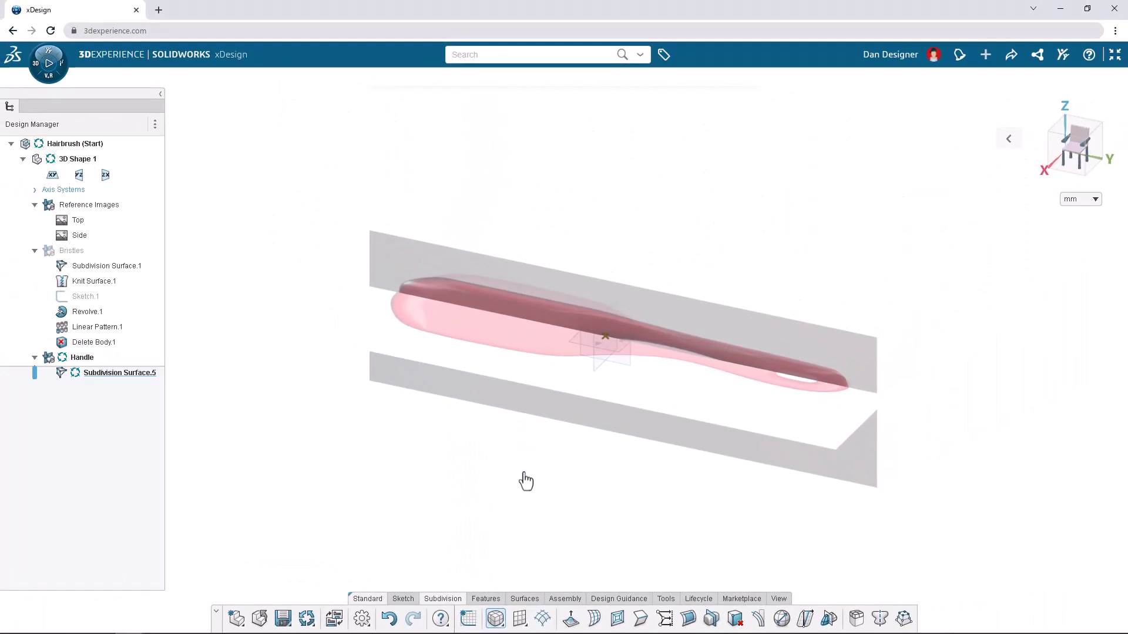
Step: Place the box at the origin with 6 segments along Y and 2 along Z
{"action": "left_click", "coordinate": [606, 338]}
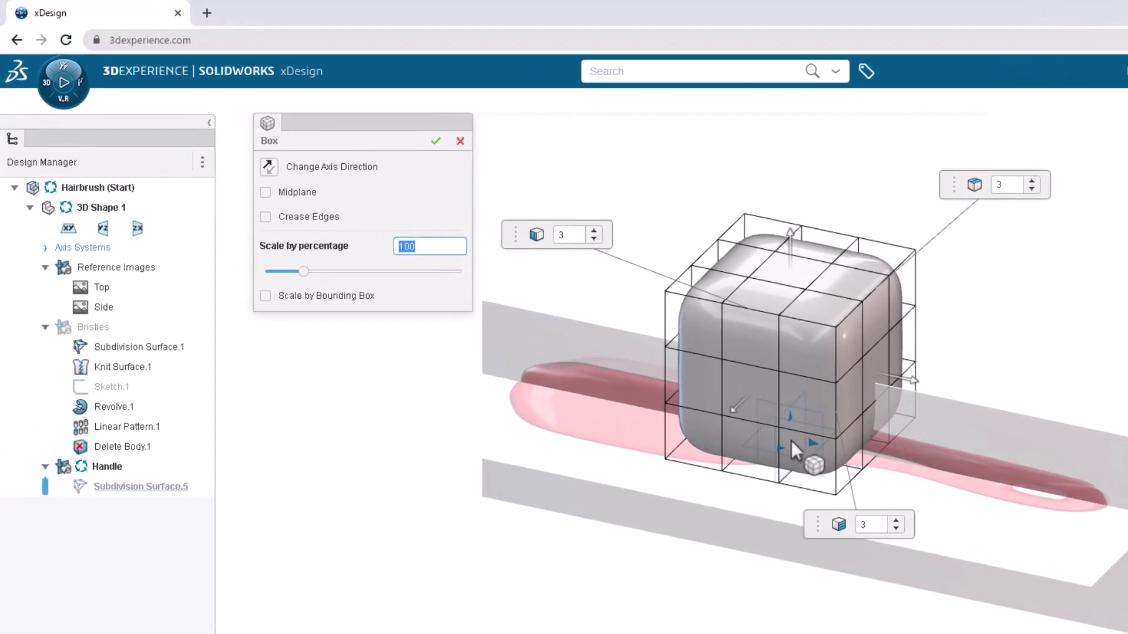
{"action": "left_click", "coordinate": [594, 232]}
{"action": "left_click", "coordinate": [594, 232]}
{"action": "left_click", "coordinate": [594, 232]}
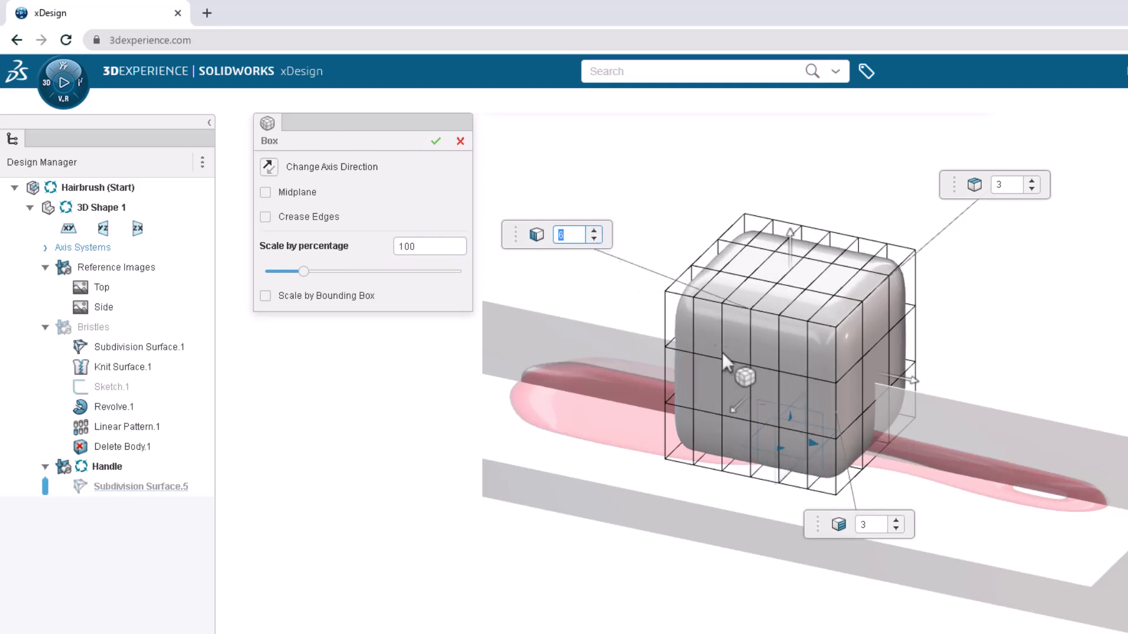
{"action": "left_click", "coordinate": [896, 528]}
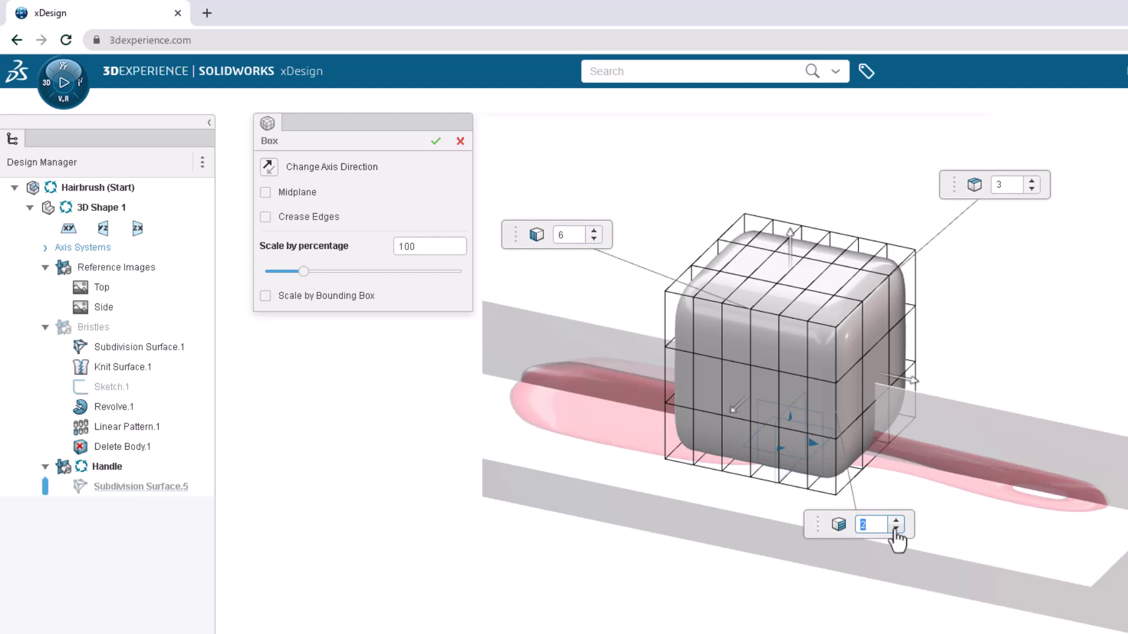
Step: Size the box non-uniformly by bounding box to 50 × 180 × 10 mm and confirm
{"action": "left_click", "coordinate": [266, 297]}
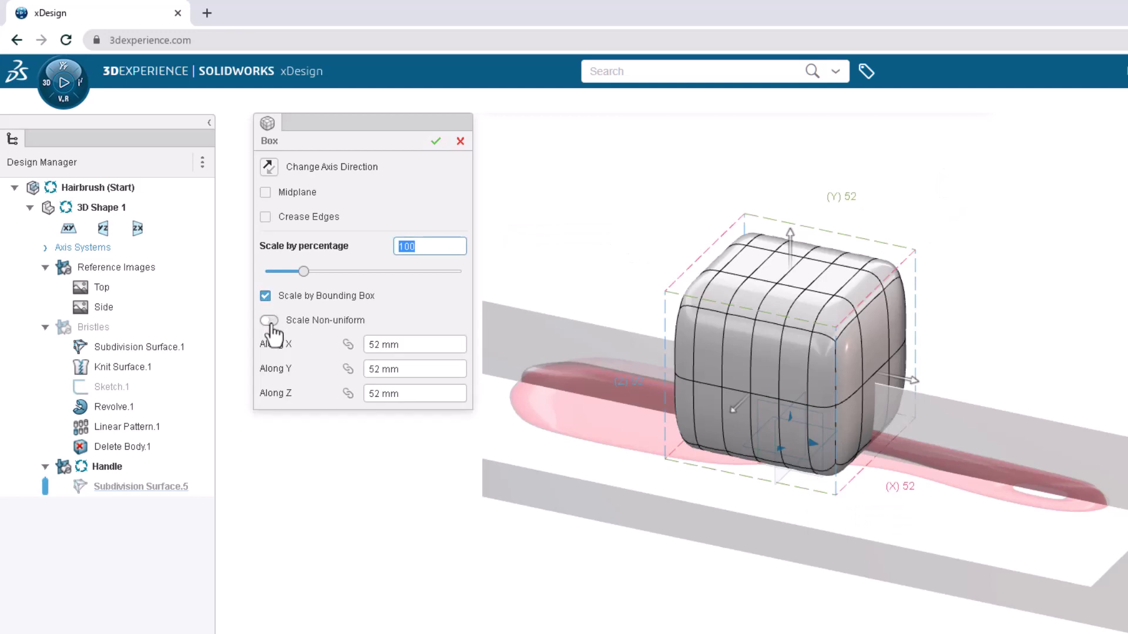
{"action": "left_click", "coordinate": [269, 320]}
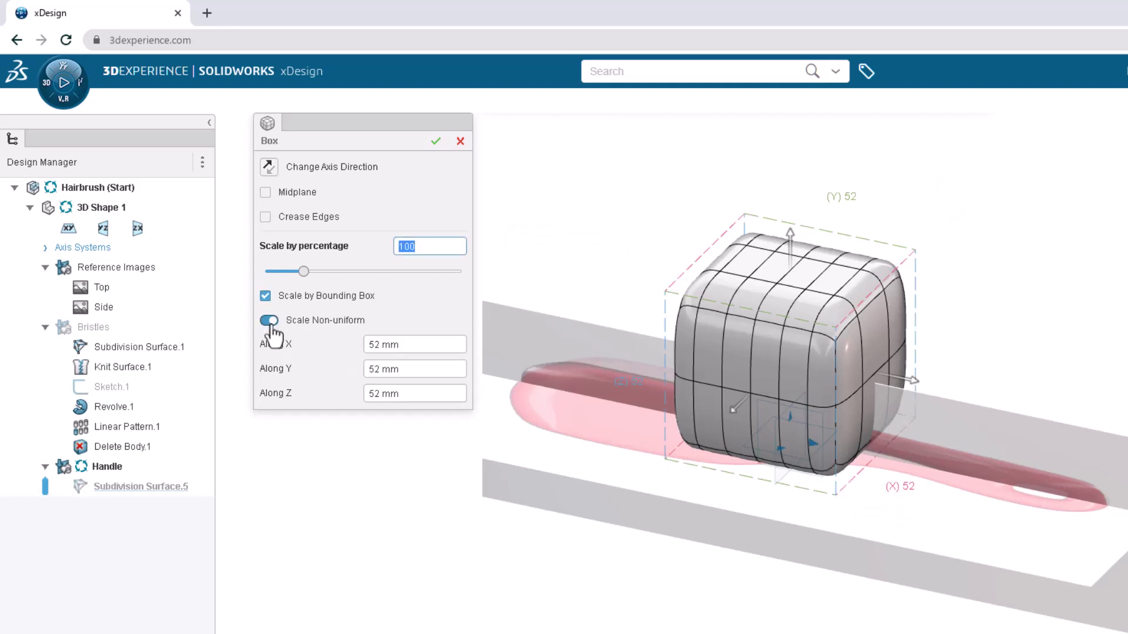
{"action": "left_click", "coordinate": [404, 345]}
{"action": "type", "text": "50"}
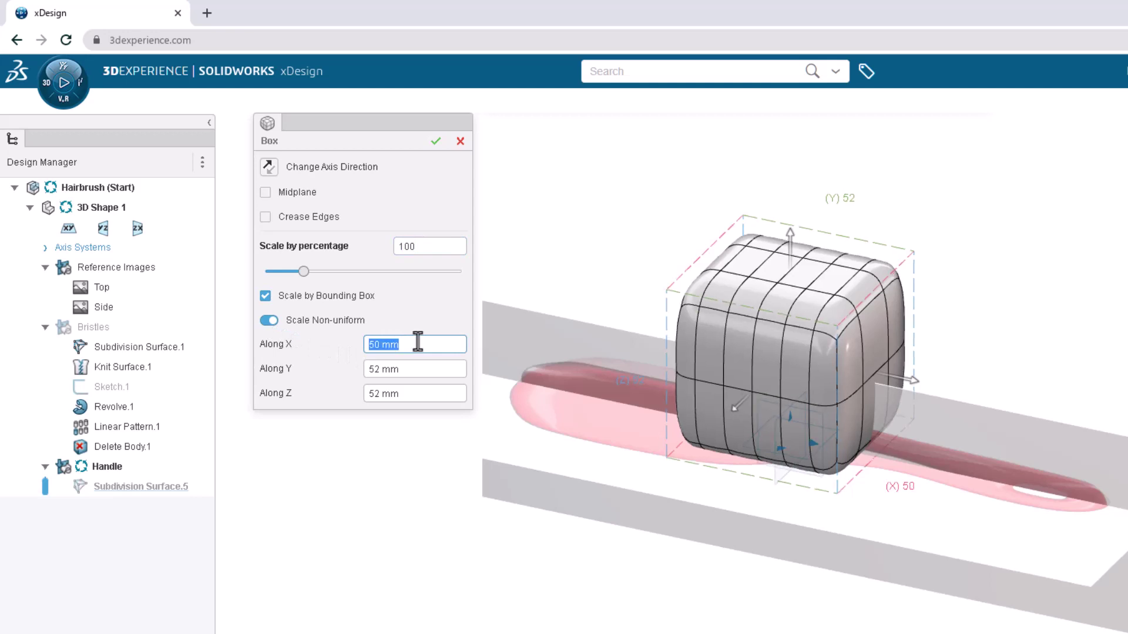
{"action": "left_click", "coordinate": [410, 369]}
{"action": "type", "text": "180"}
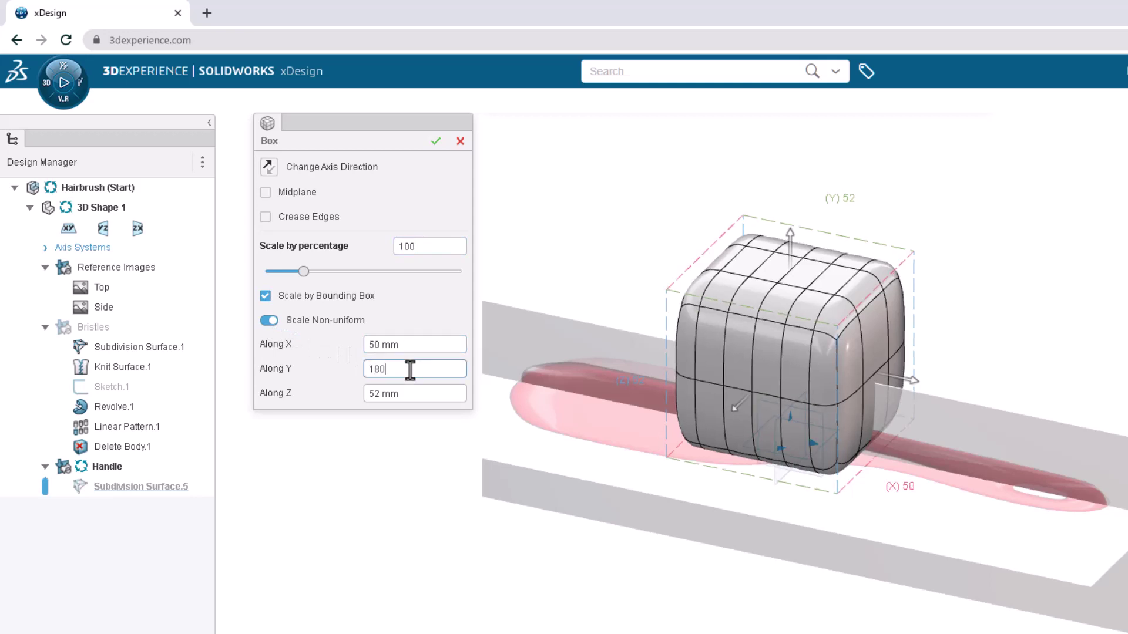
{"action": "key", "text": "Return"}
{"action": "left_click", "coordinate": [410, 394]}
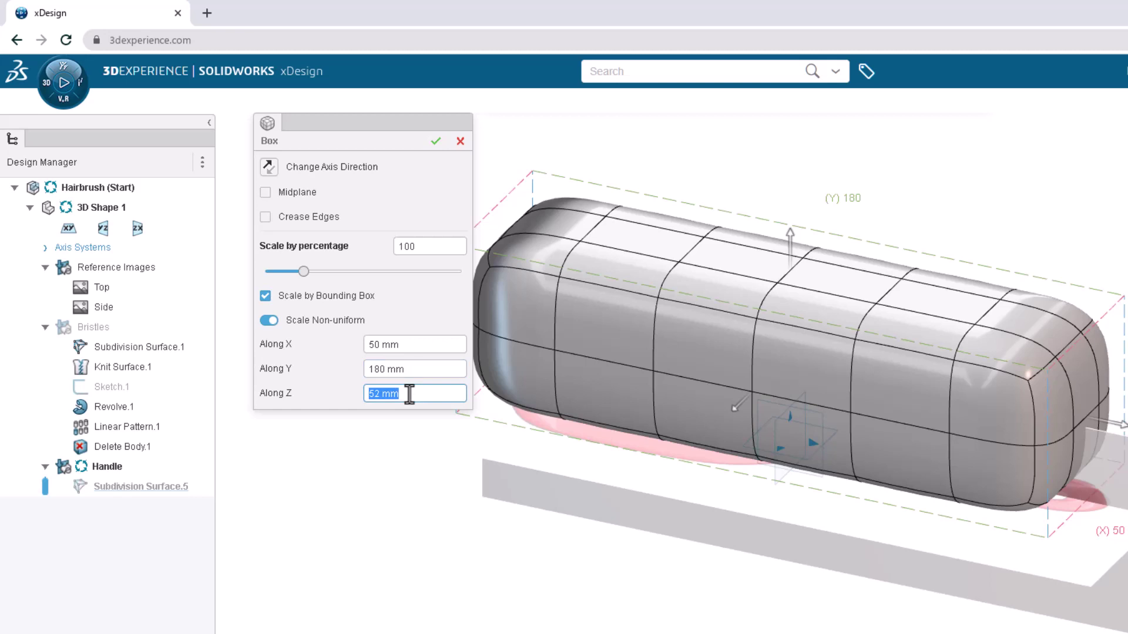
{"action": "type", "text": "10"}
{"action": "key", "text": "Return"}
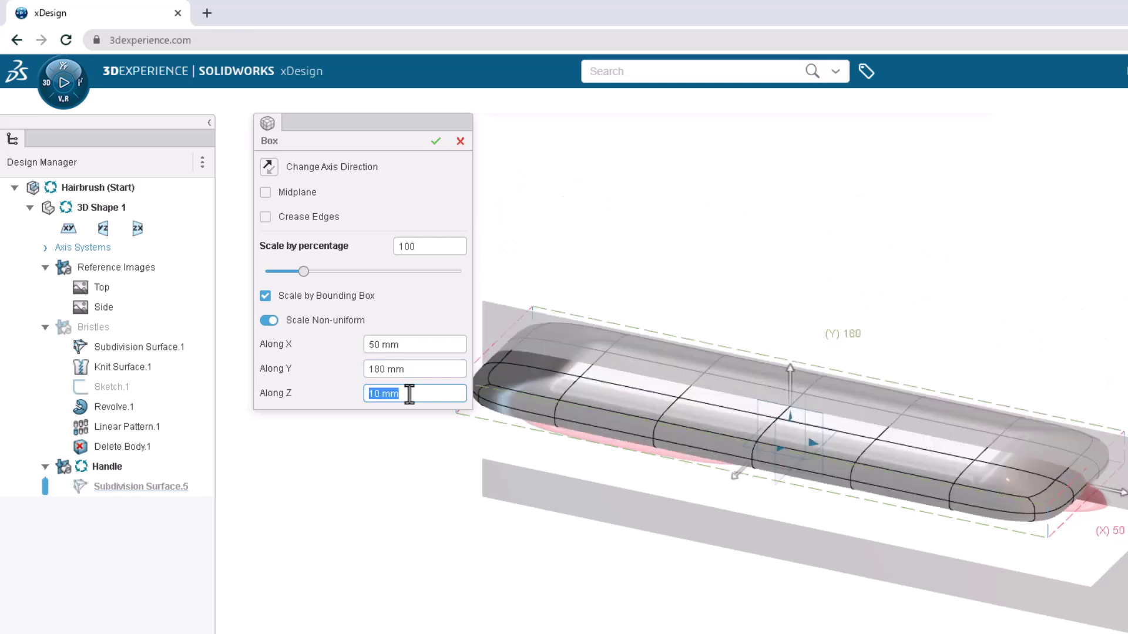
{"action": "left_click", "coordinate": [436, 141]}
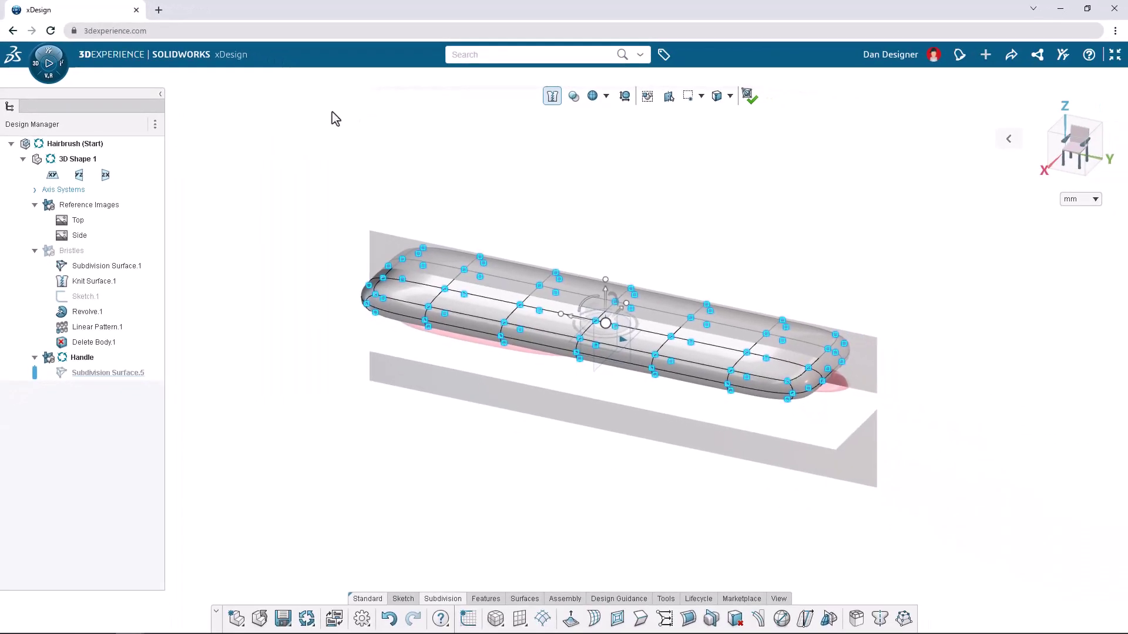
Step: Hide the Side reference image and switch to the top view
{"action": "left_click", "coordinate": [425, 383]}
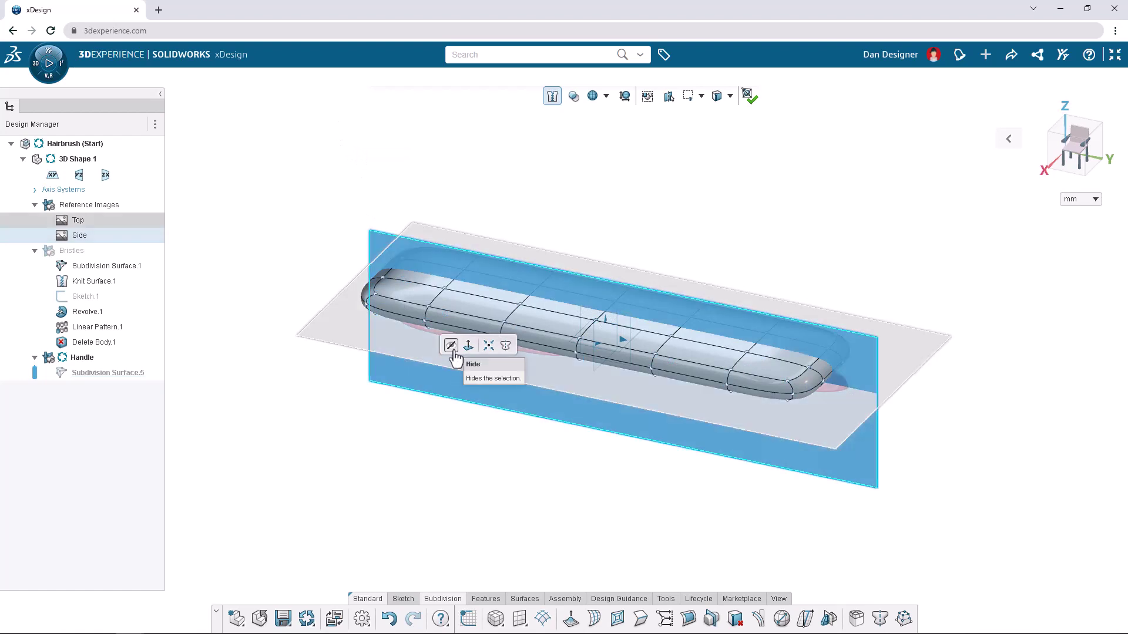
{"action": "left_click", "coordinate": [451, 345]}
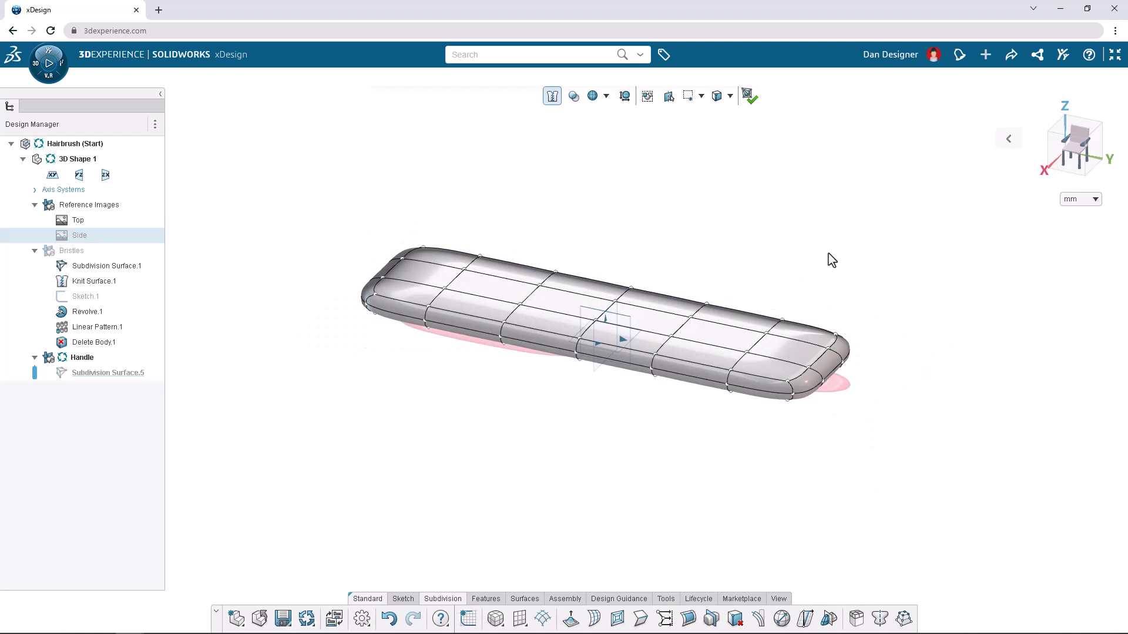
{"action": "left_click", "coordinate": [1070, 138]}
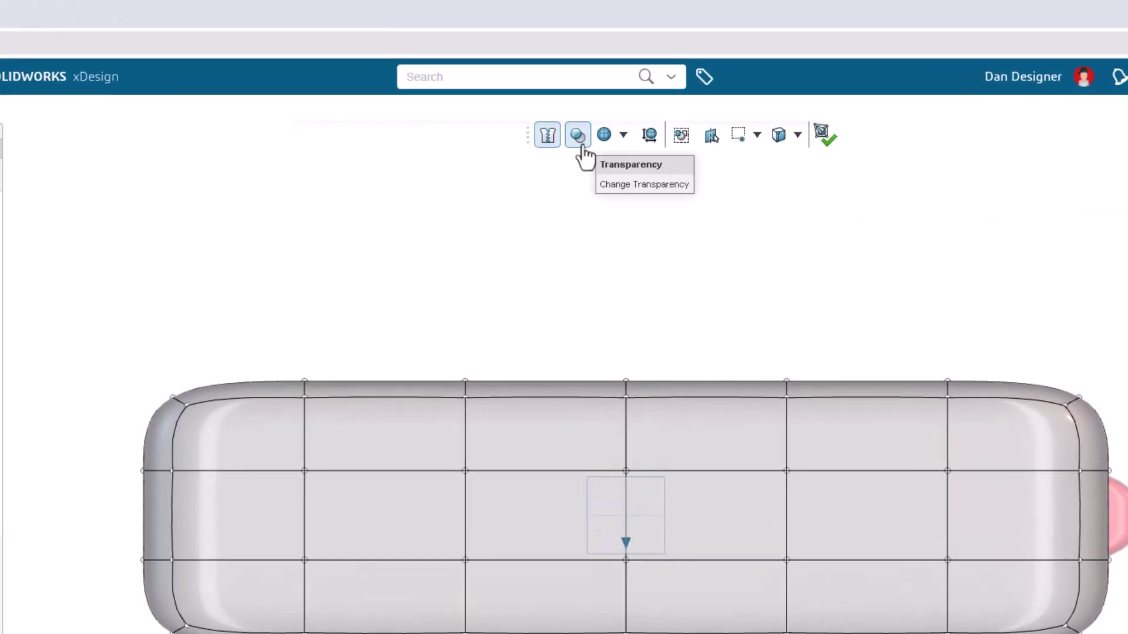
Step: Make the box semi-transparent at about 50 so the reference image shows
{"action": "left_click", "coordinate": [580, 150]}
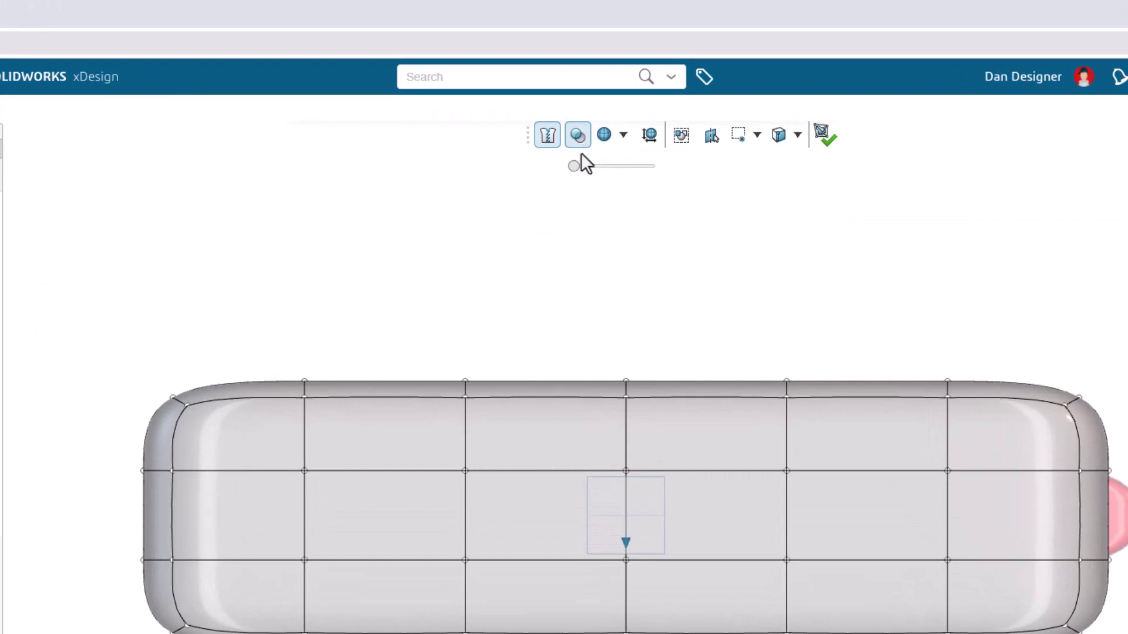
{"action": "left_click", "coordinate": [575, 165]}
{"action": "left_click_drag", "start_coordinate": [609, 169], "coordinate": [614, 169]}
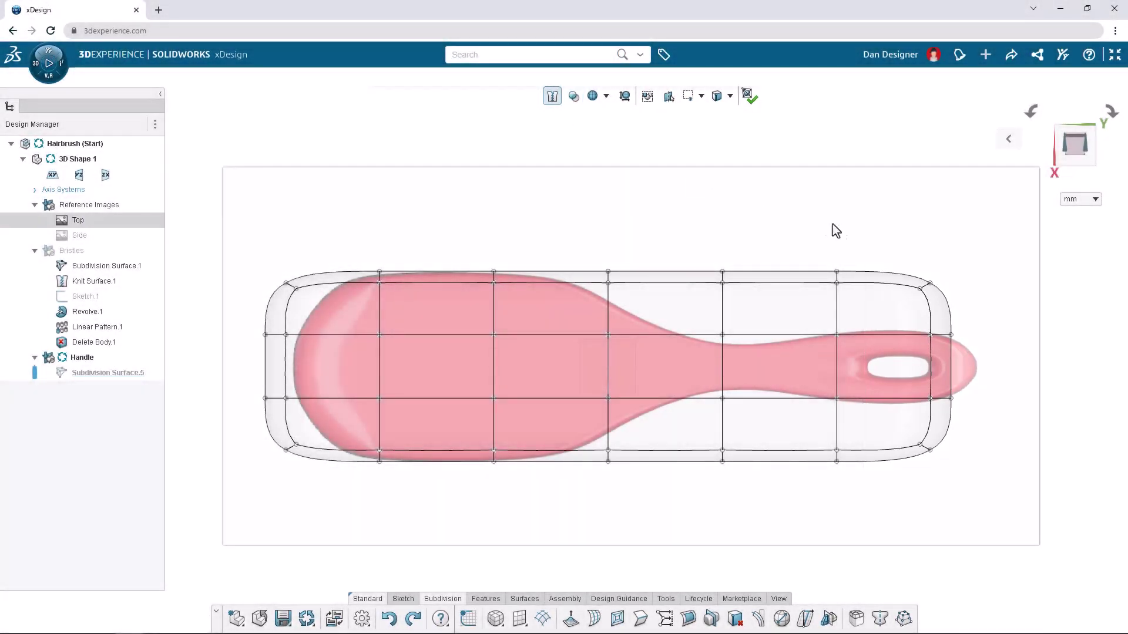
Step: Using the Faces filter, extrude the handle-tip end face into an extra segment
{"action": "left_click_drag", "start_coordinate": [871, 231], "coordinate": [997, 490]}
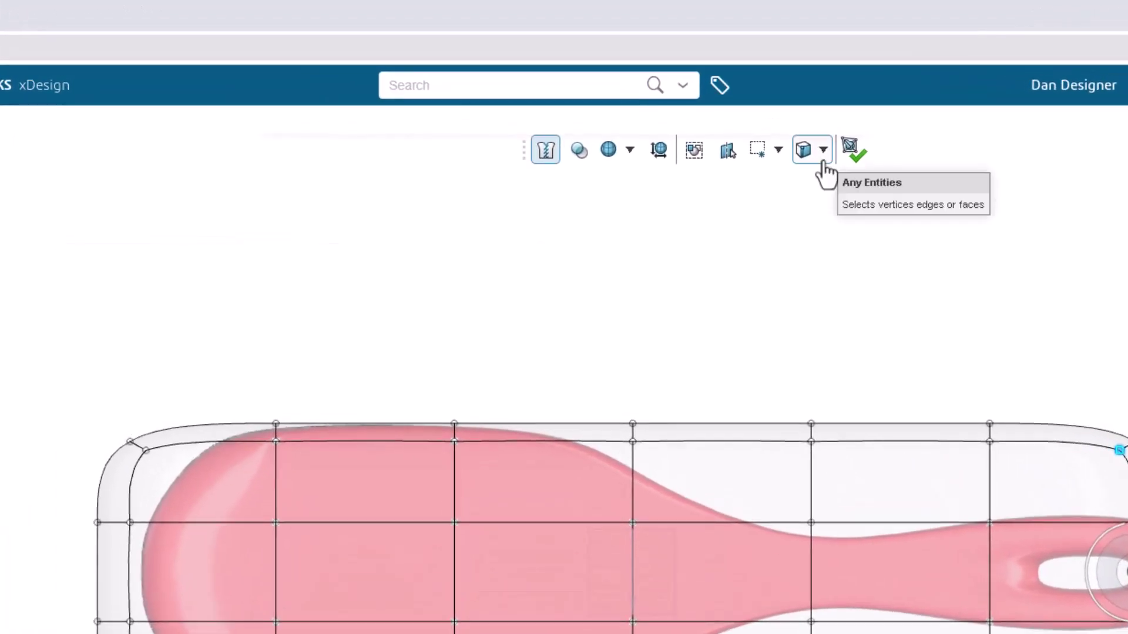
{"action": "left_click", "coordinate": [824, 150]}
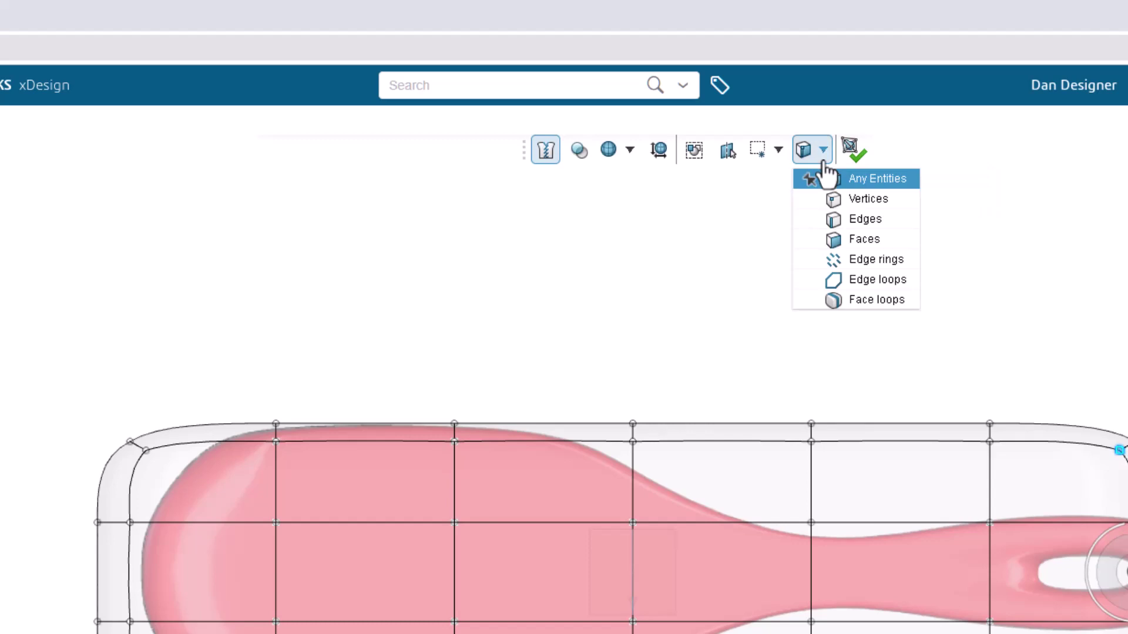
{"action": "left_click", "coordinate": [805, 240]}
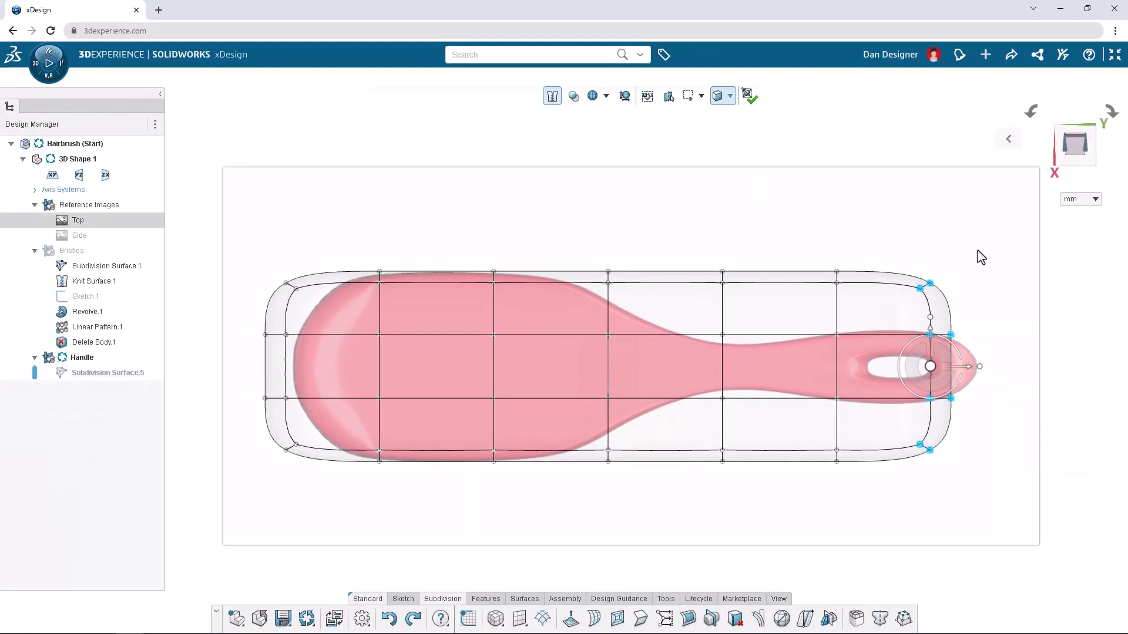
{"action": "left_click_drag", "start_coordinate": [978, 250], "coordinate": [909, 492]}
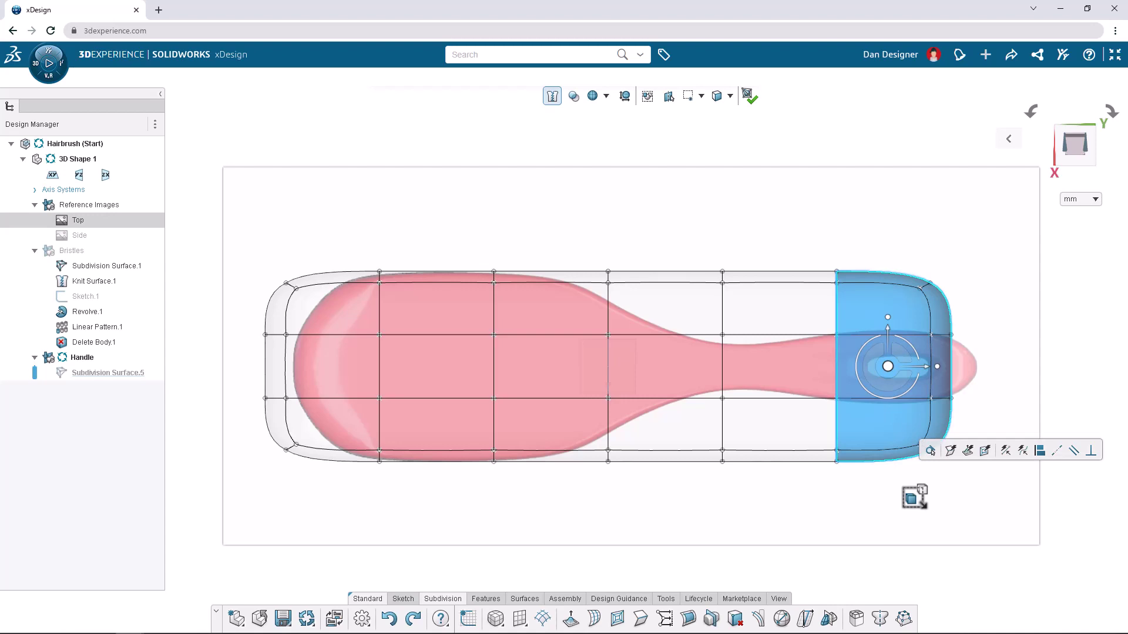
{"action": "left_click_drag", "start_coordinate": [897, 231], "coordinate": [989, 485]}
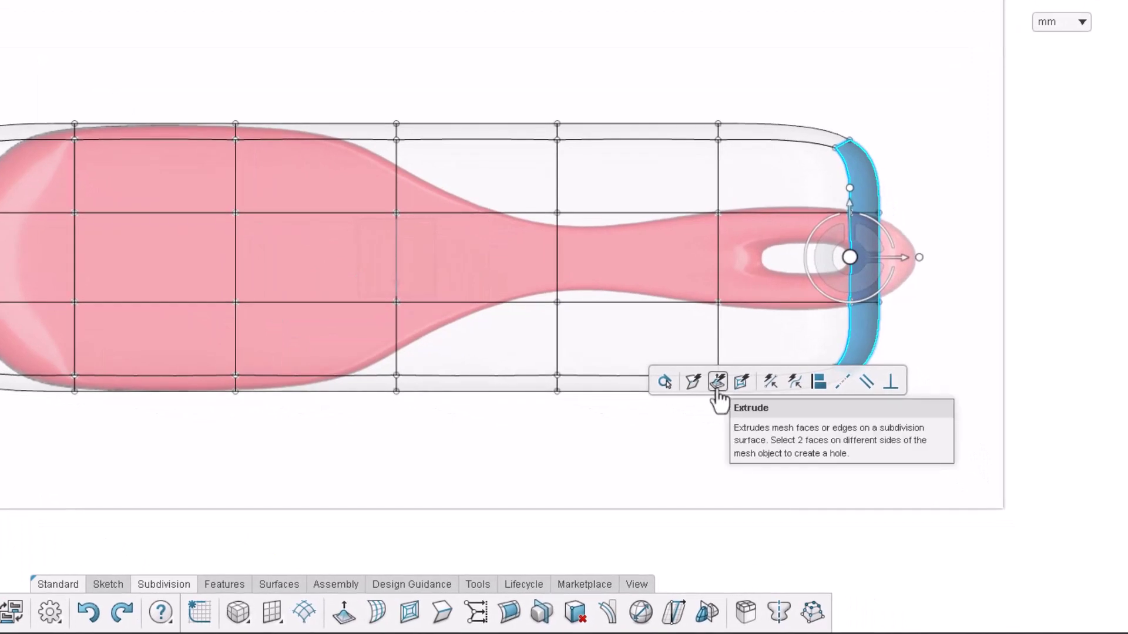
{"action": "left_click", "coordinate": [717, 382]}
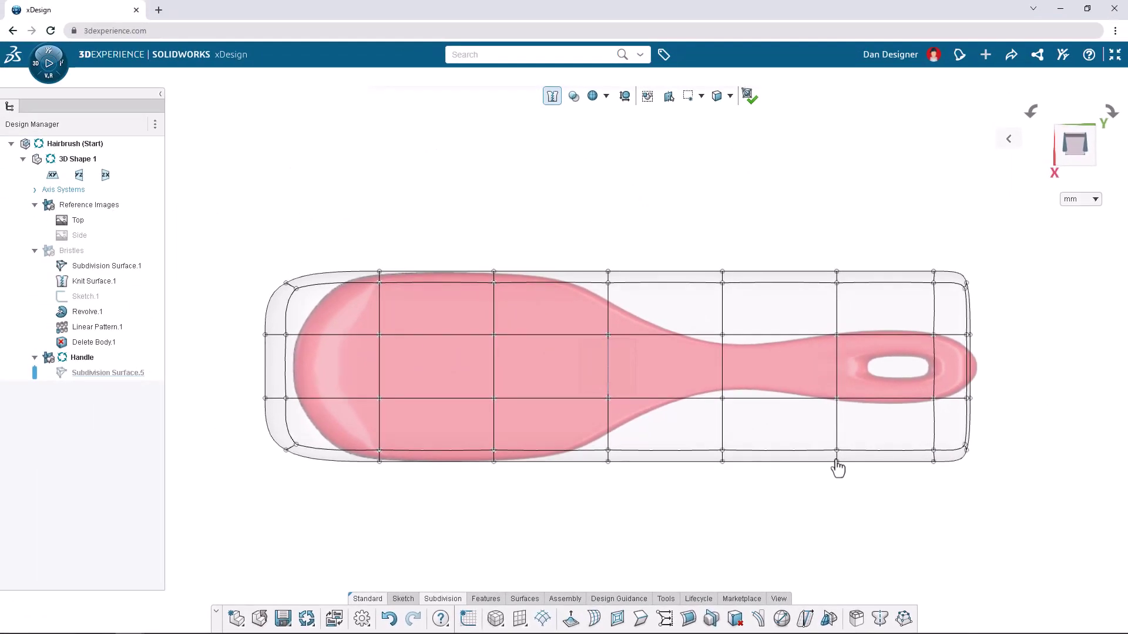
Step: Extrude the end segment's top and bottom faces together to cut a hanging hole
{"action": "left_click", "coordinate": [890, 372]}
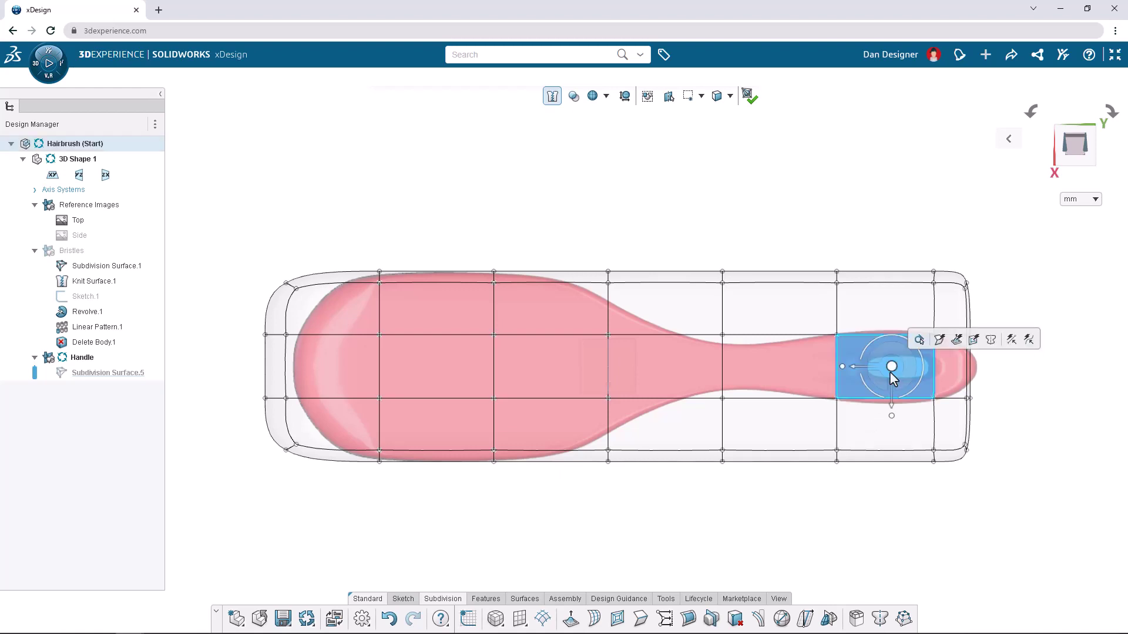
{"action": "middle_click_drag", "start_coordinate": [934, 435], "coordinate": [811, 266], "text": "ctrl"}
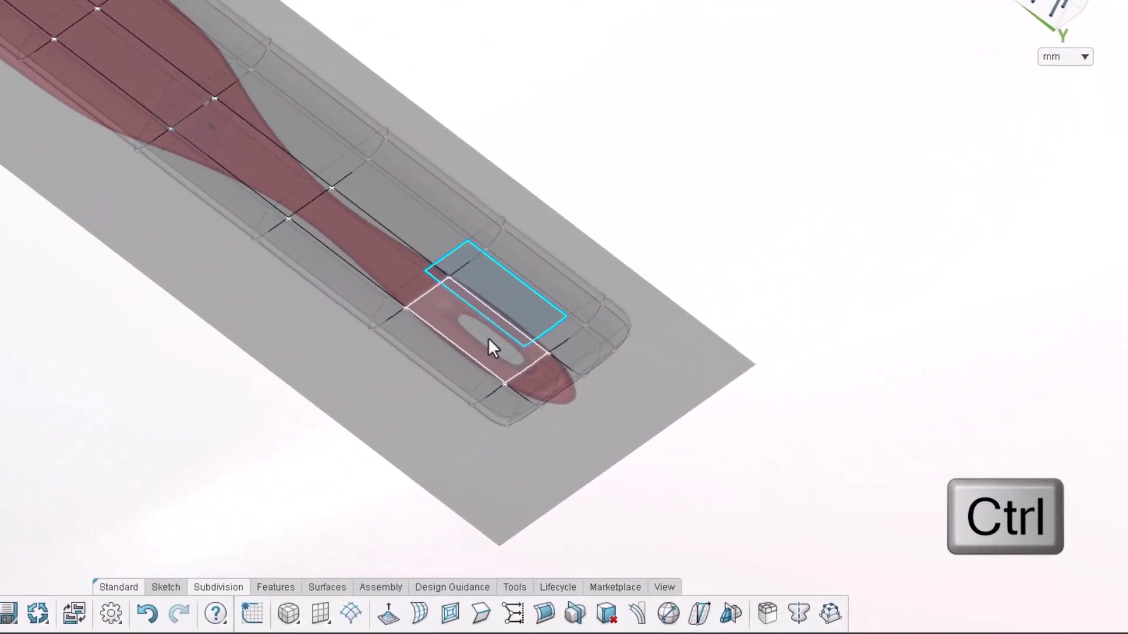
{"action": "left_click", "coordinate": [490, 341], "text": "ctrl"}
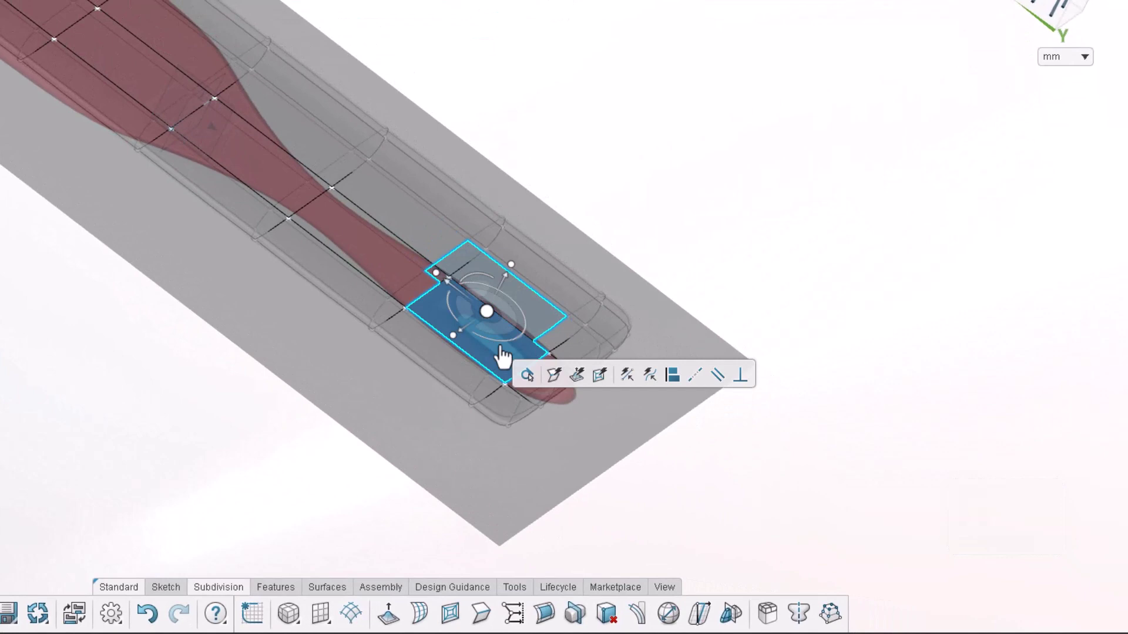
{"action": "left_click", "coordinate": [578, 374]}
{"action": "key", "text": "Delete"}
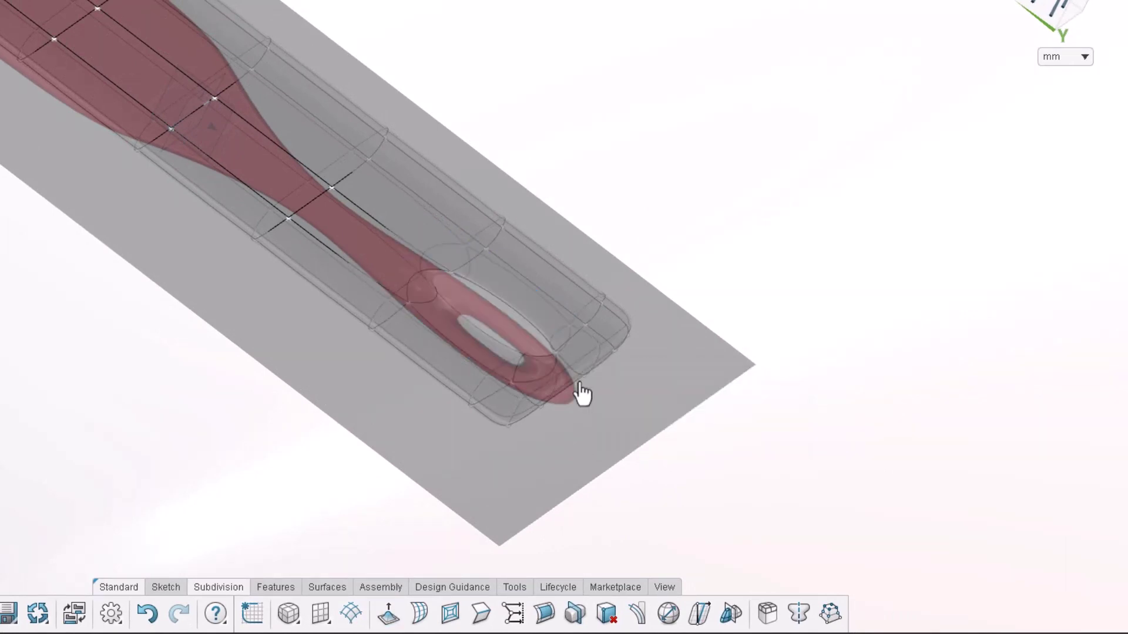
{"action": "middle_click_drag", "start_coordinate": [846, 289], "coordinate": [771, 453]}
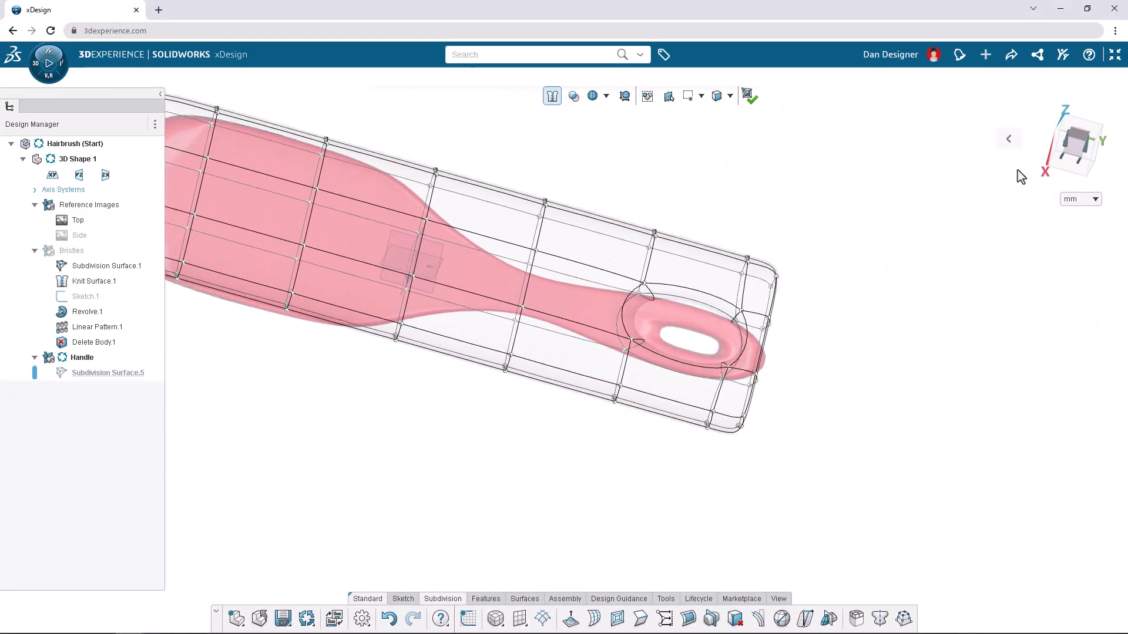
Step: In Top view, move the hole's face ring 6 mm toward the tip and shrink it
{"action": "left_click", "coordinate": [1075, 135]}
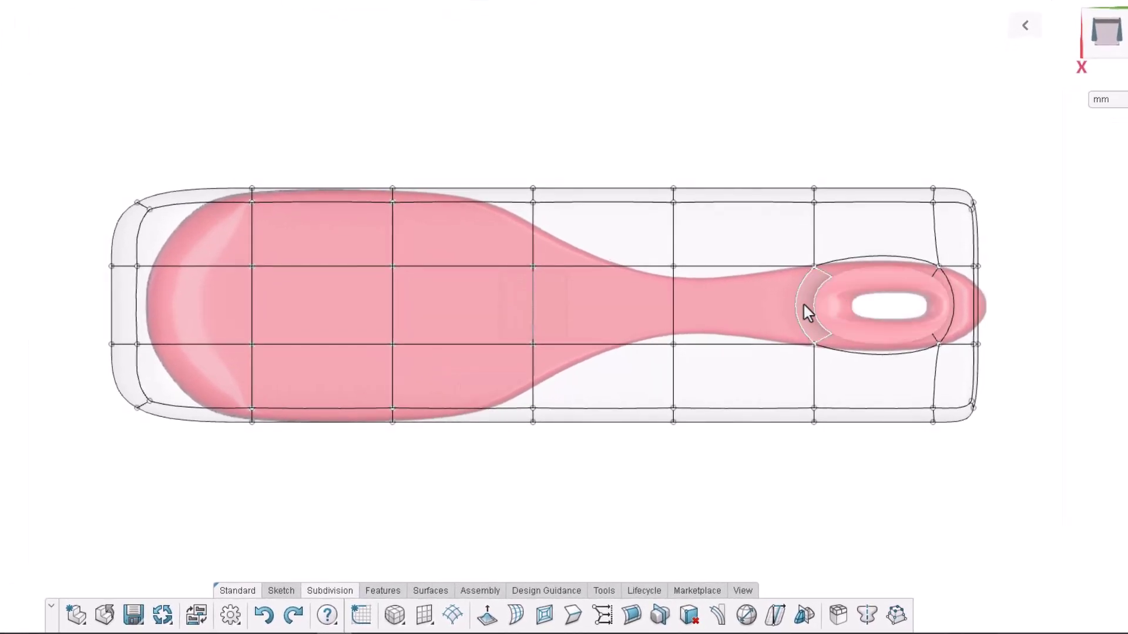
{"action": "left_click", "coordinate": [799, 305]}
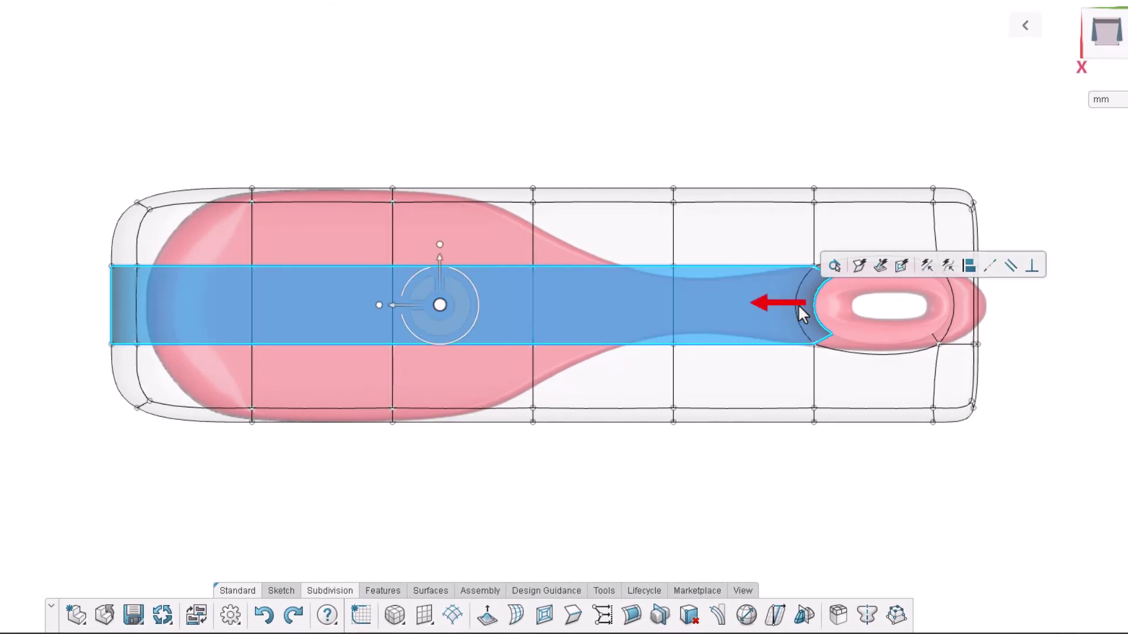
{"action": "left_click", "coordinate": [1094, 357]}
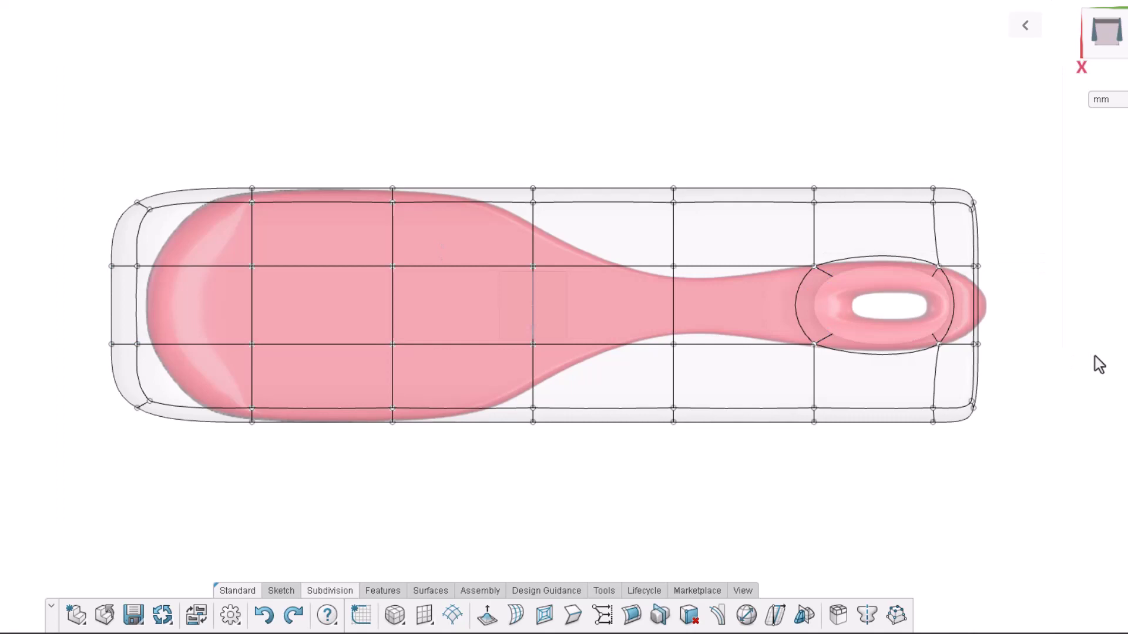
{"action": "left_click", "coordinate": [822, 342]}
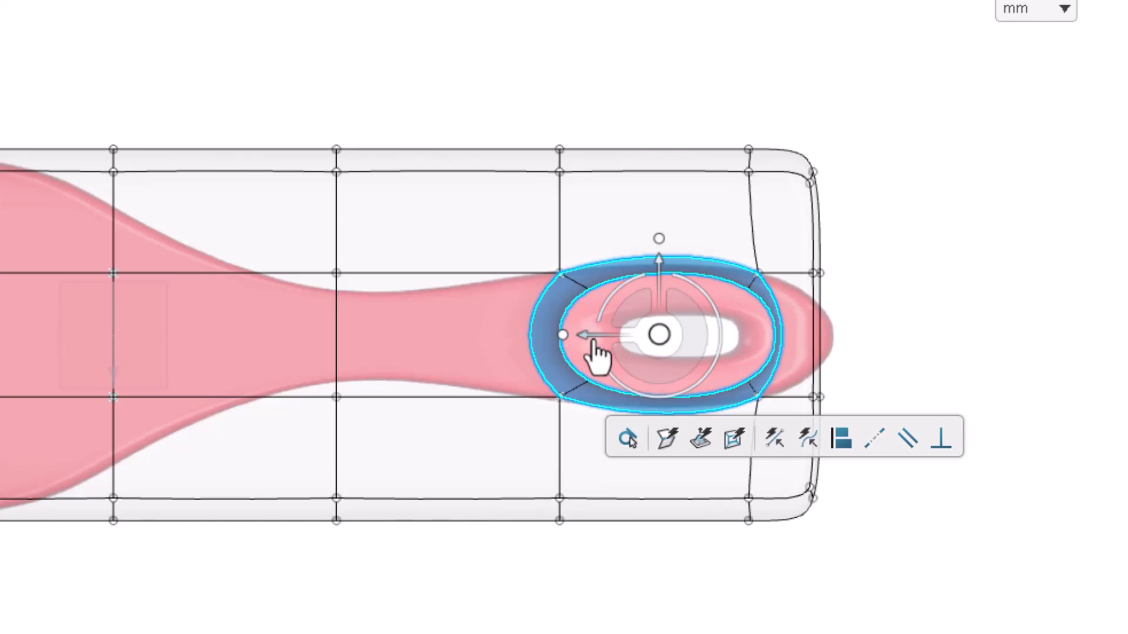
{"action": "left_click_drag", "start_coordinate": [597, 352], "coordinate": [632, 245]}
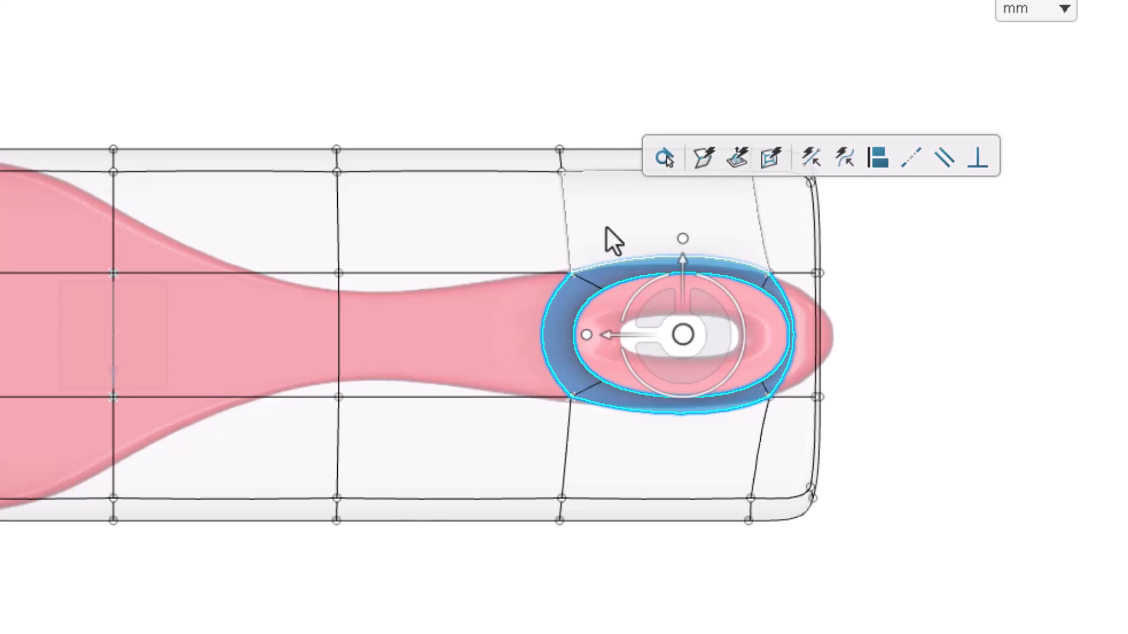
{"action": "left_click_drag", "start_coordinate": [587, 336], "coordinate": [658, 369]}
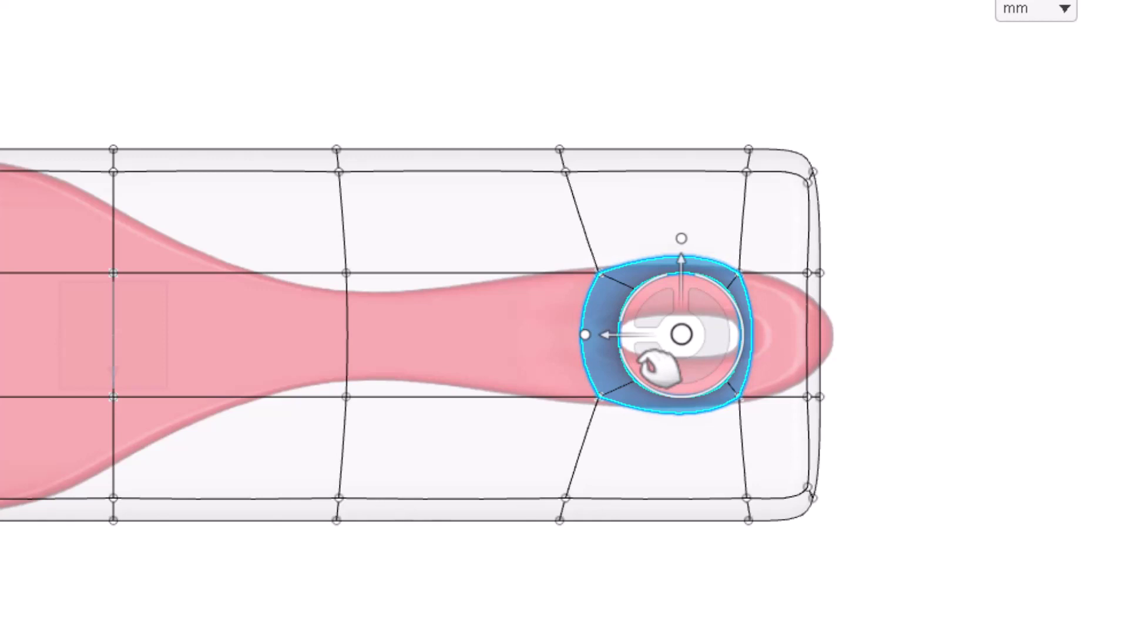
{"action": "left_click_drag", "start_coordinate": [680, 242], "coordinate": [714, 336]}
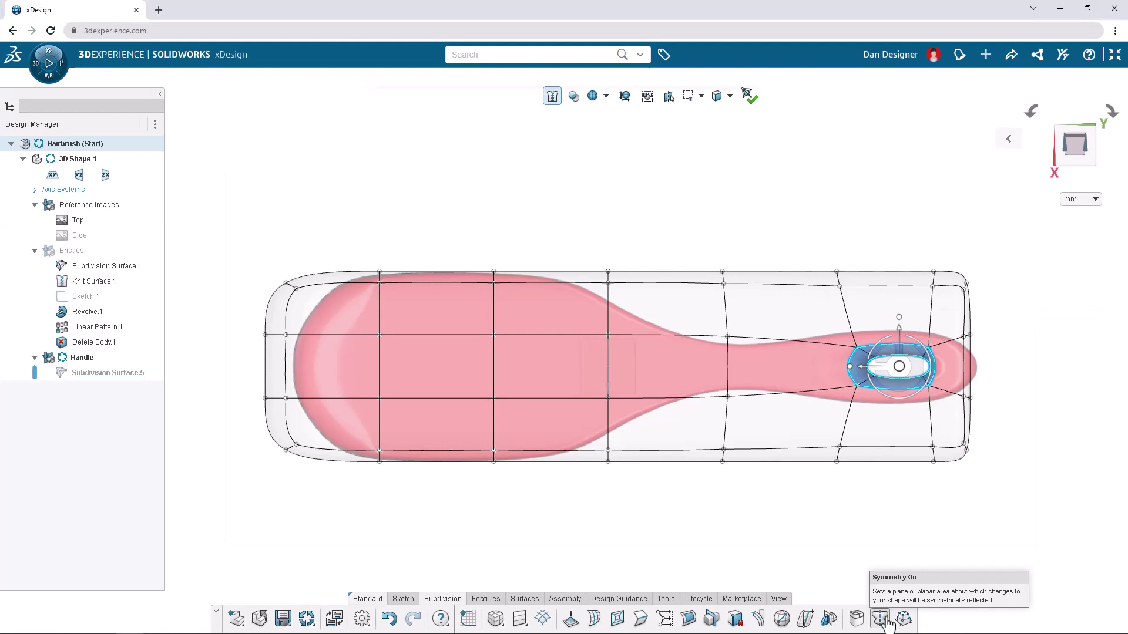
Step: Enable symmetry about the YZ plane for the handle box
{"action": "left_click", "coordinate": [881, 620]}
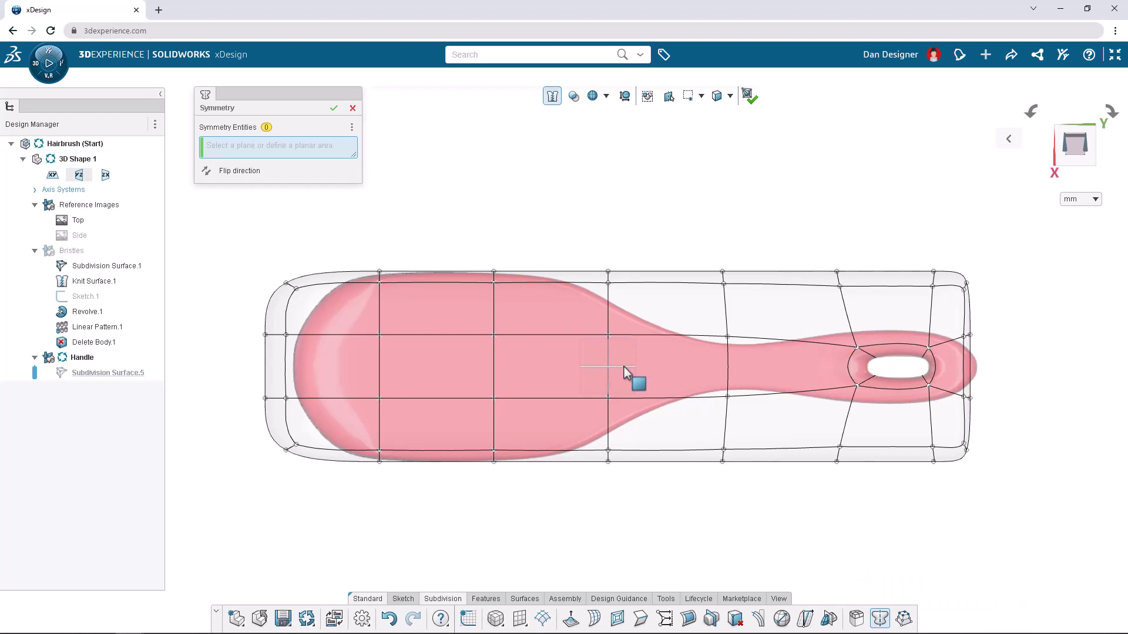
{"action": "left_click", "coordinate": [79, 176]}
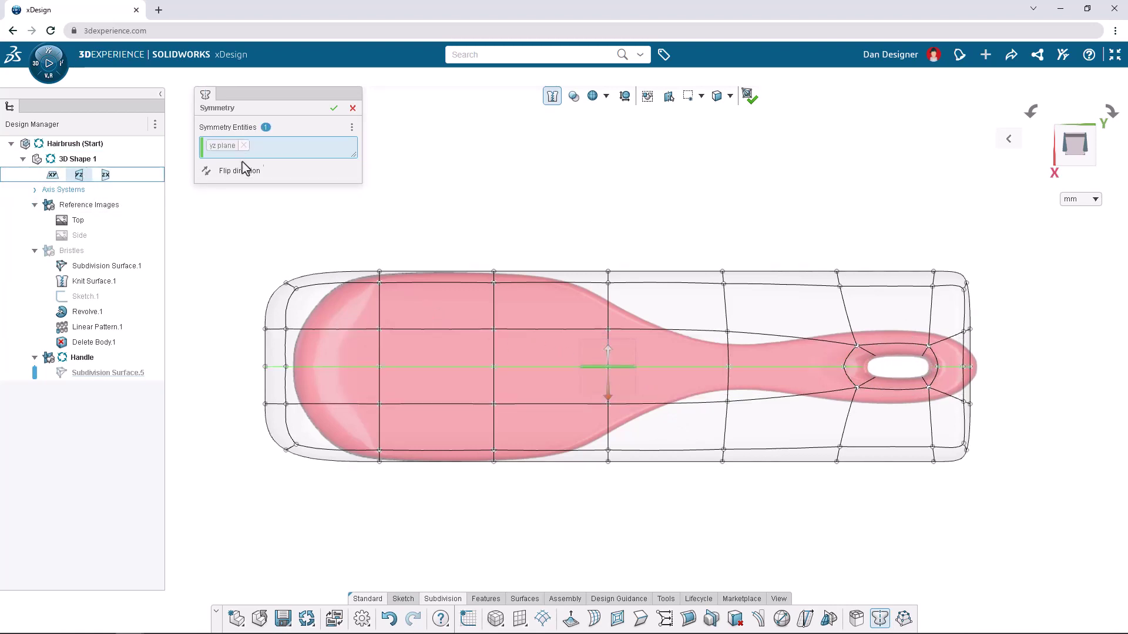
{"action": "left_click", "coordinate": [332, 109]}
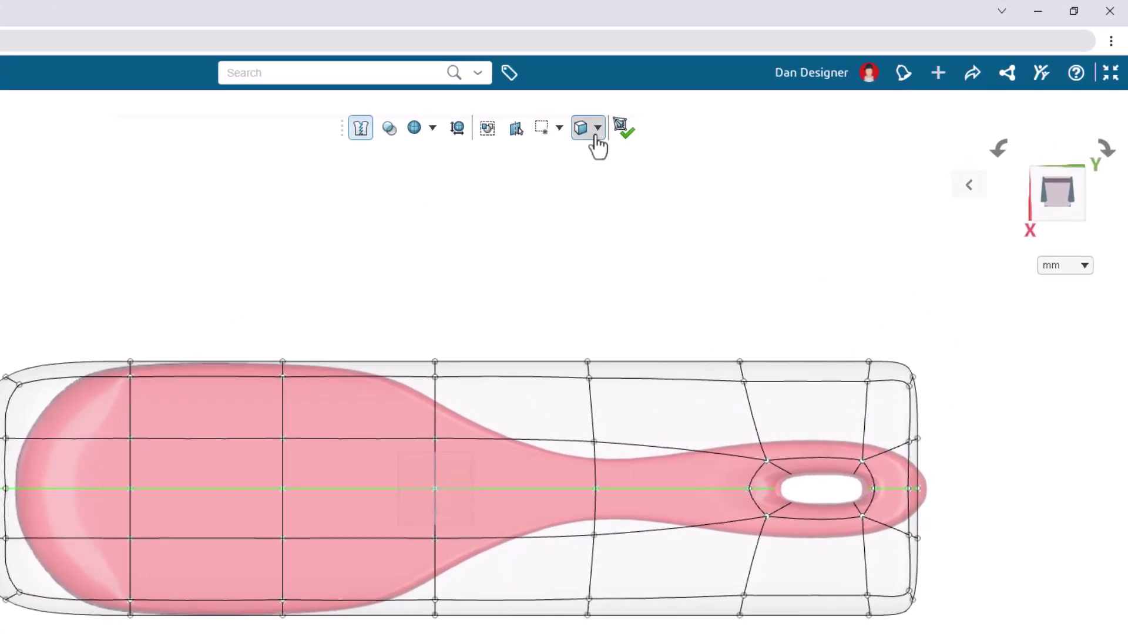
Step: With the Any Entities filter, lower the upper handle-end vertices about 6 mm
{"action": "left_click", "coordinate": [597, 135]}
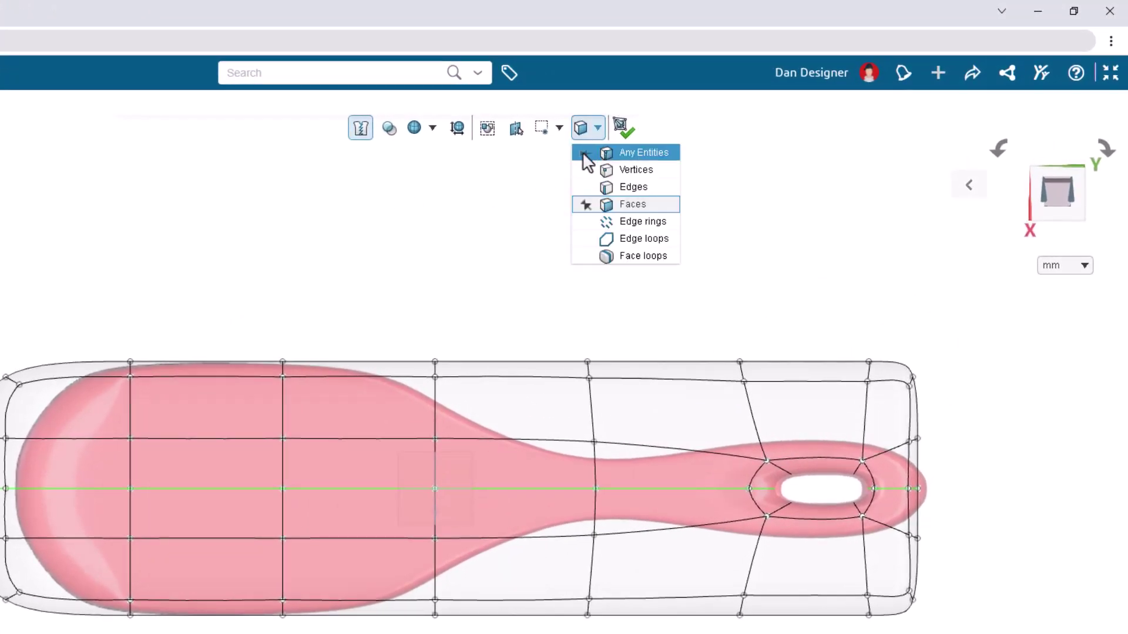
{"action": "left_click", "coordinate": [583, 153]}
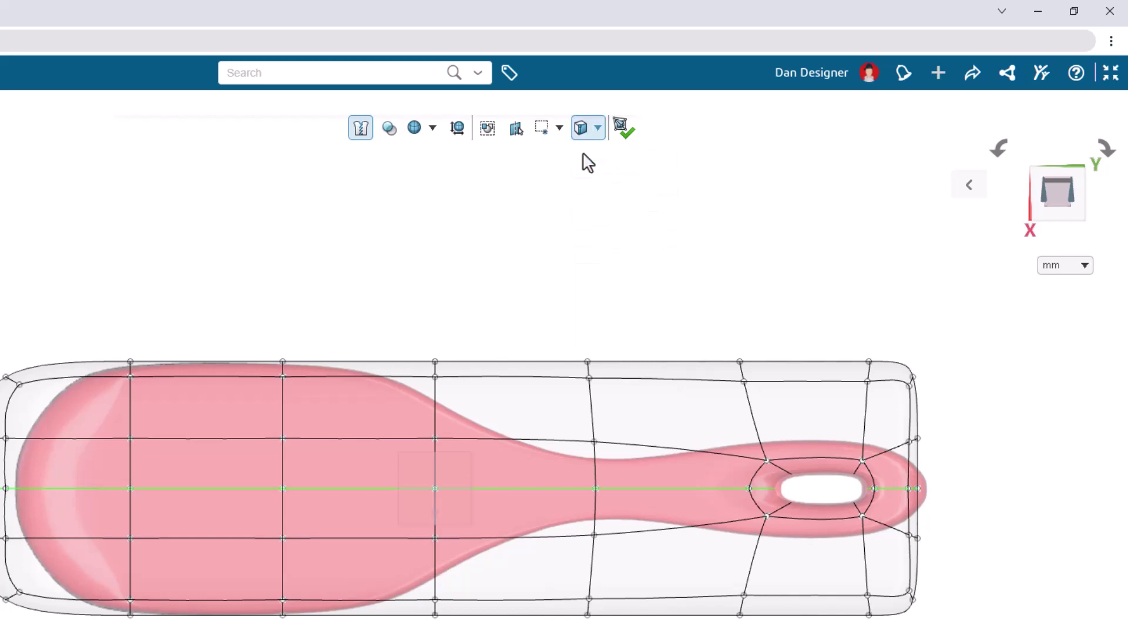
{"action": "left_click_drag", "start_coordinate": [686, 291], "coordinate": [940, 413]}
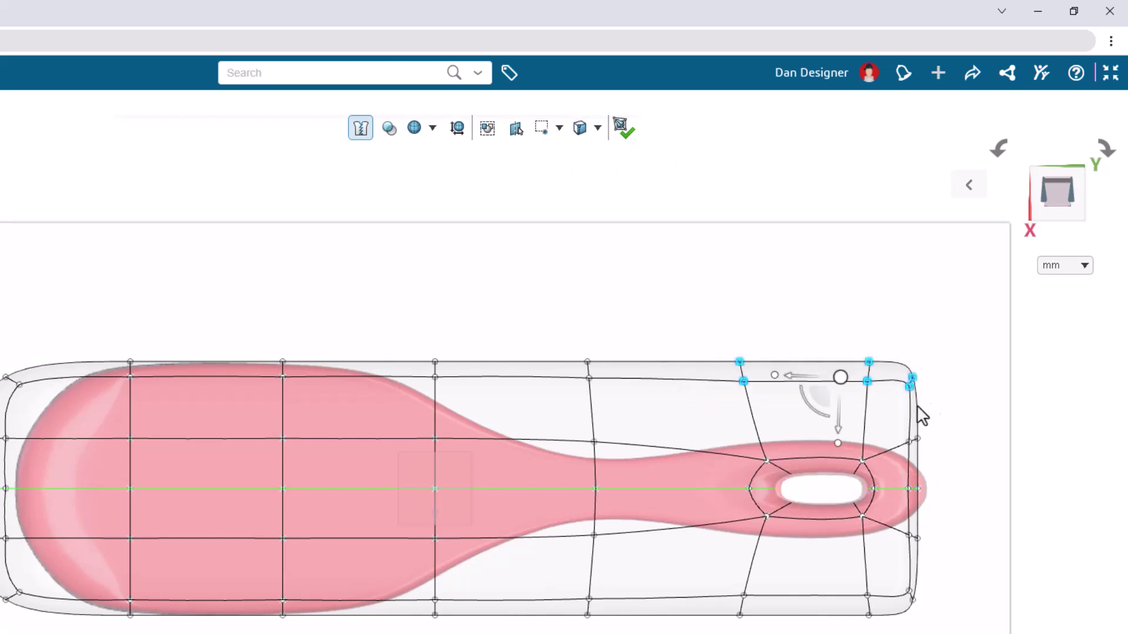
{"action": "left_click_drag", "start_coordinate": [840, 429], "coordinate": [773, 510]}
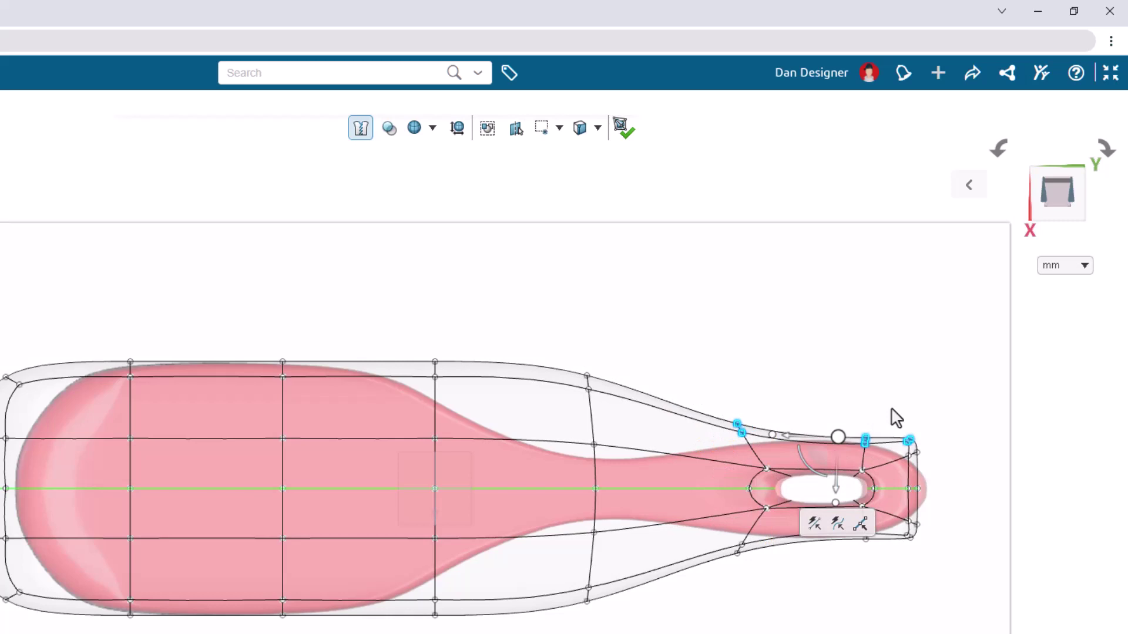
Step: Lower the handle-tip vertex about 4.5 mm with the manipulator aligned to XYZ
{"action": "left_click", "coordinate": [910, 450]}
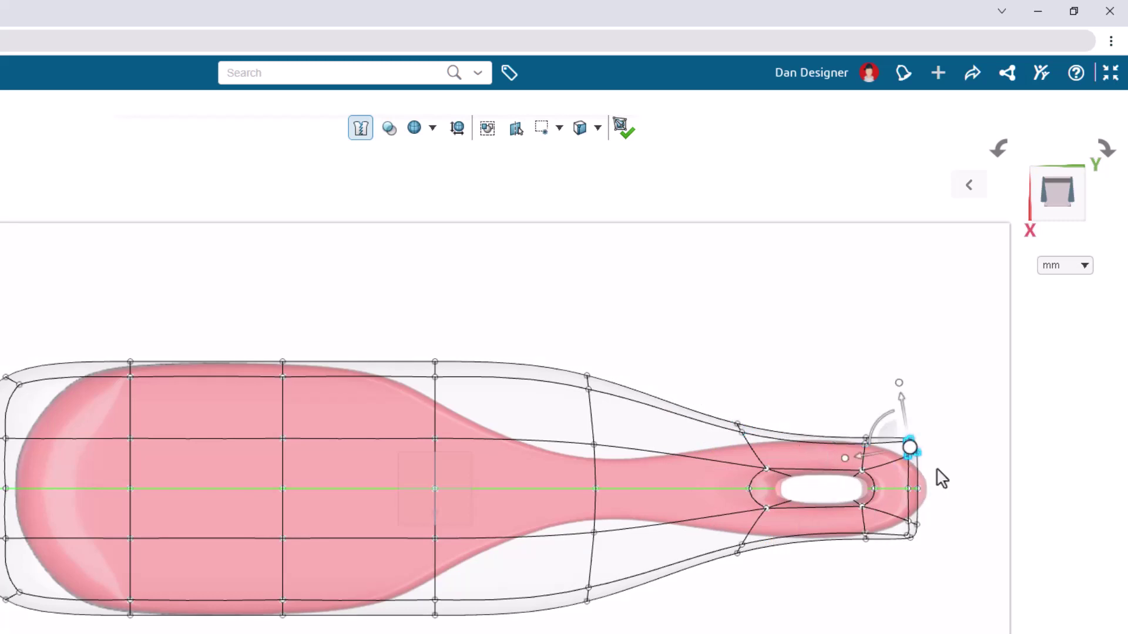
{"action": "left_click", "coordinate": [910, 452]}
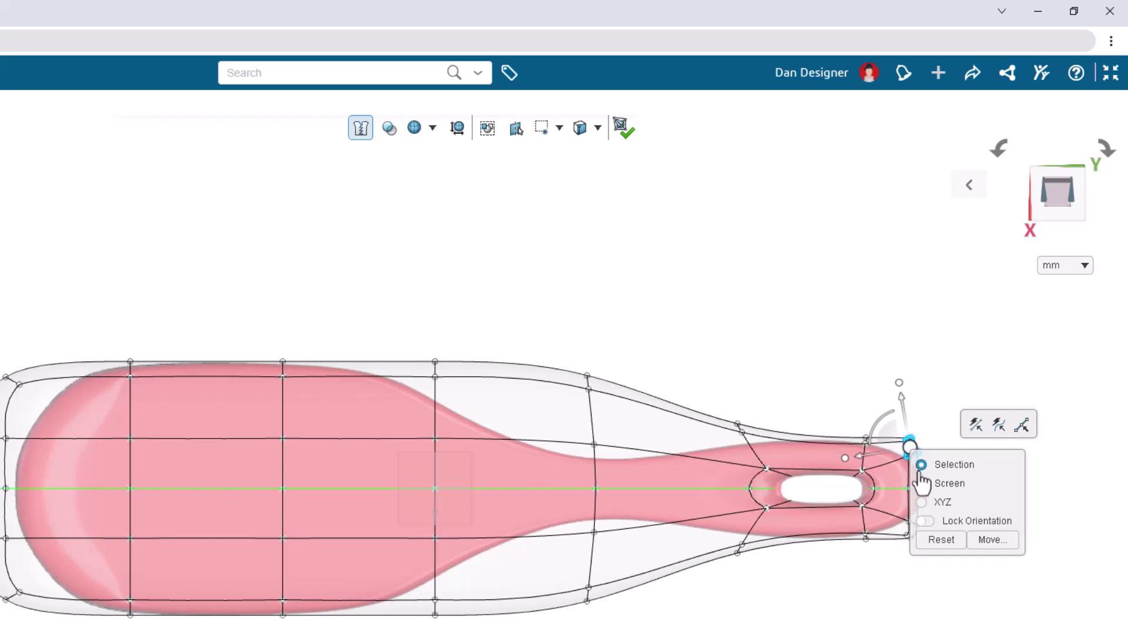
{"action": "left_click", "coordinate": [920, 504]}
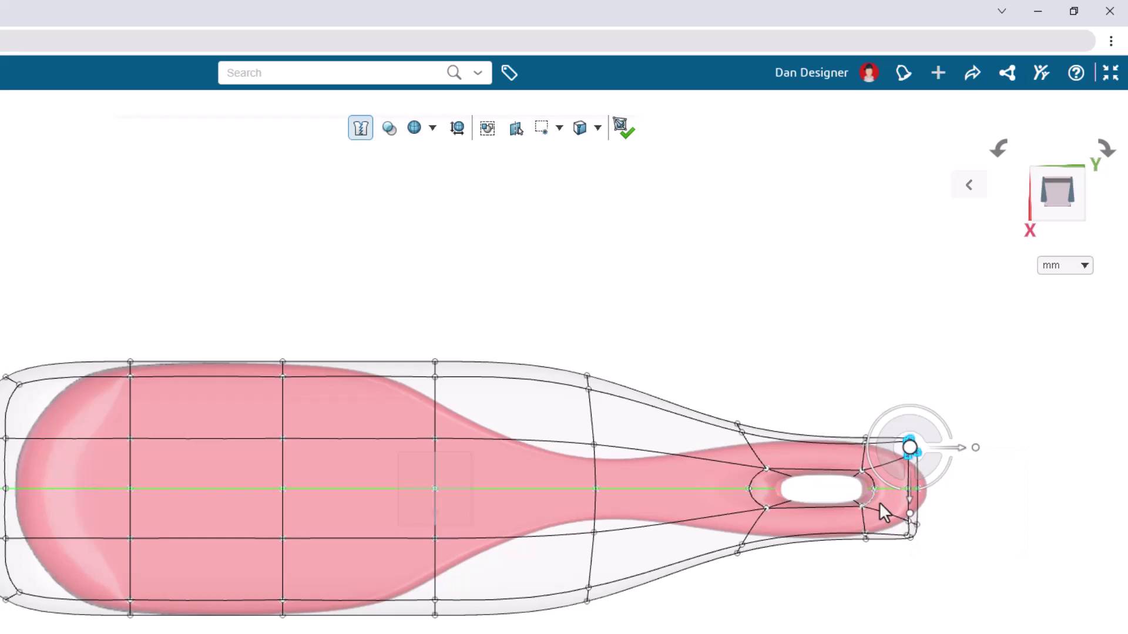
{"action": "left_click_drag", "start_coordinate": [913, 505], "coordinate": [829, 525]}
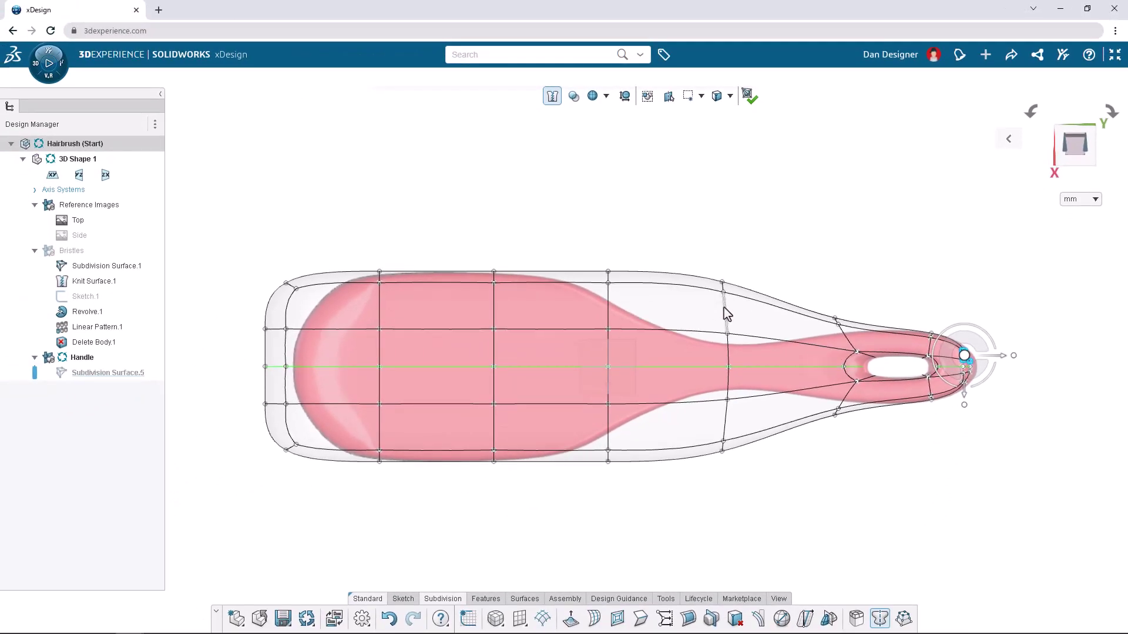
Step: Narrow and reposition successive vertical edge loops along the neck and head
{"action": "left_click", "coordinate": [725, 315]}
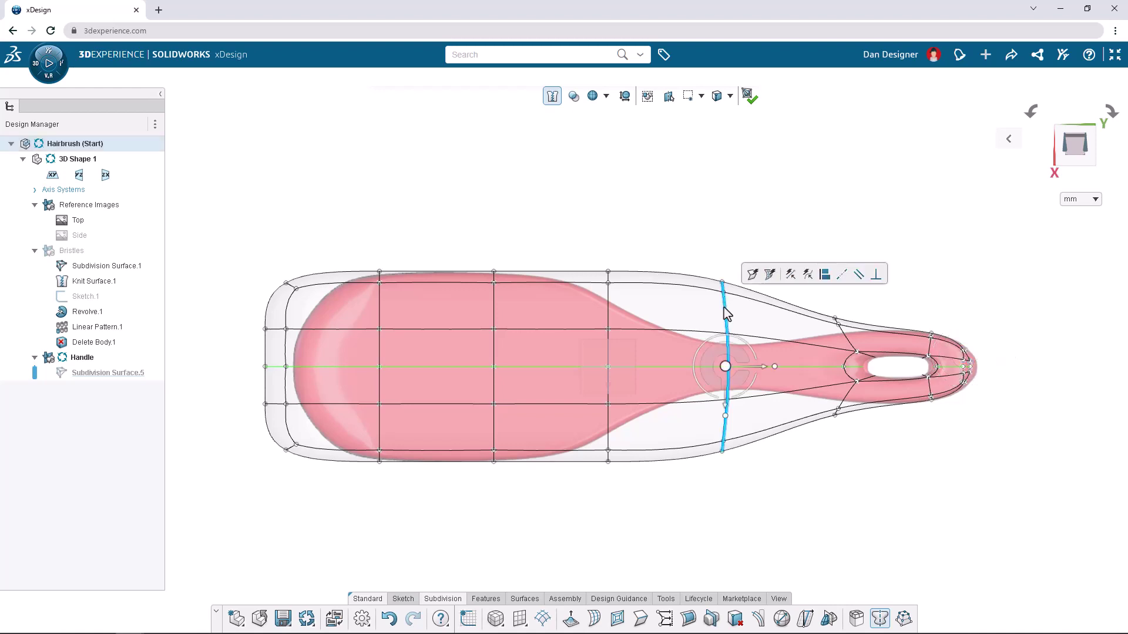
{"action": "left_click_drag", "start_coordinate": [726, 420], "coordinate": [731, 375]}
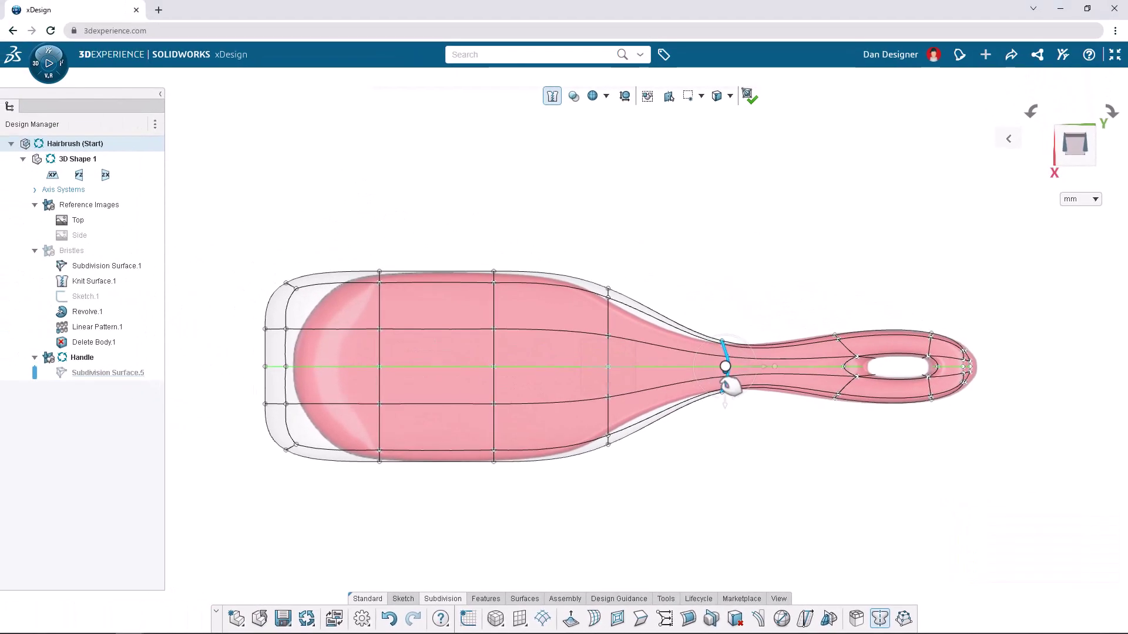
{"action": "left_click", "coordinate": [609, 310]}
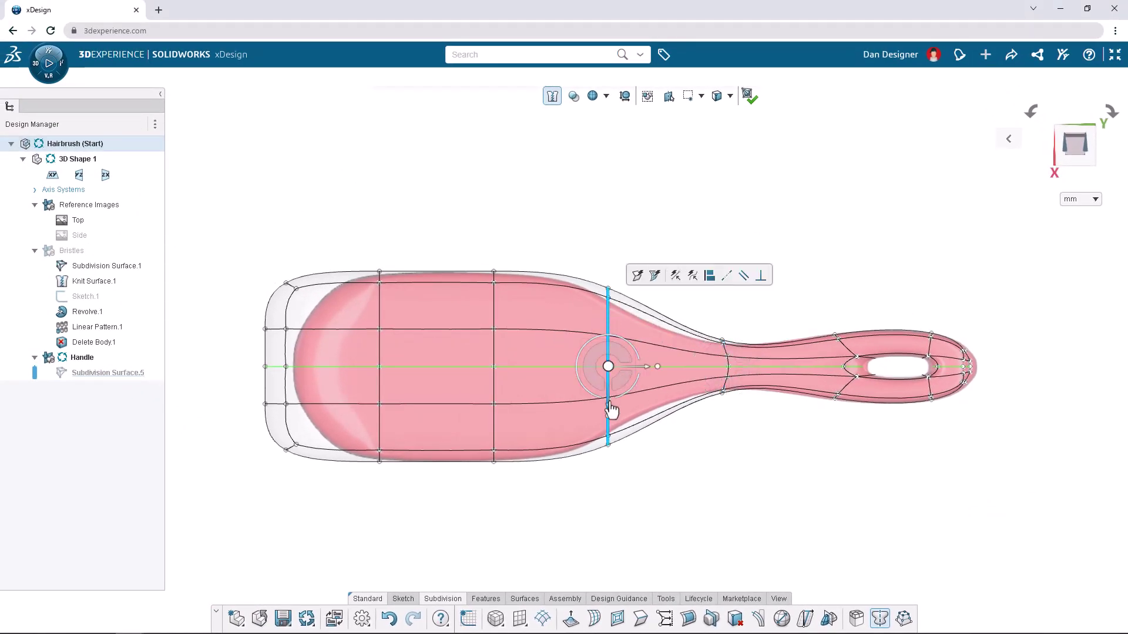
{"action": "left_click_drag", "start_coordinate": [608, 418], "coordinate": [611, 414]}
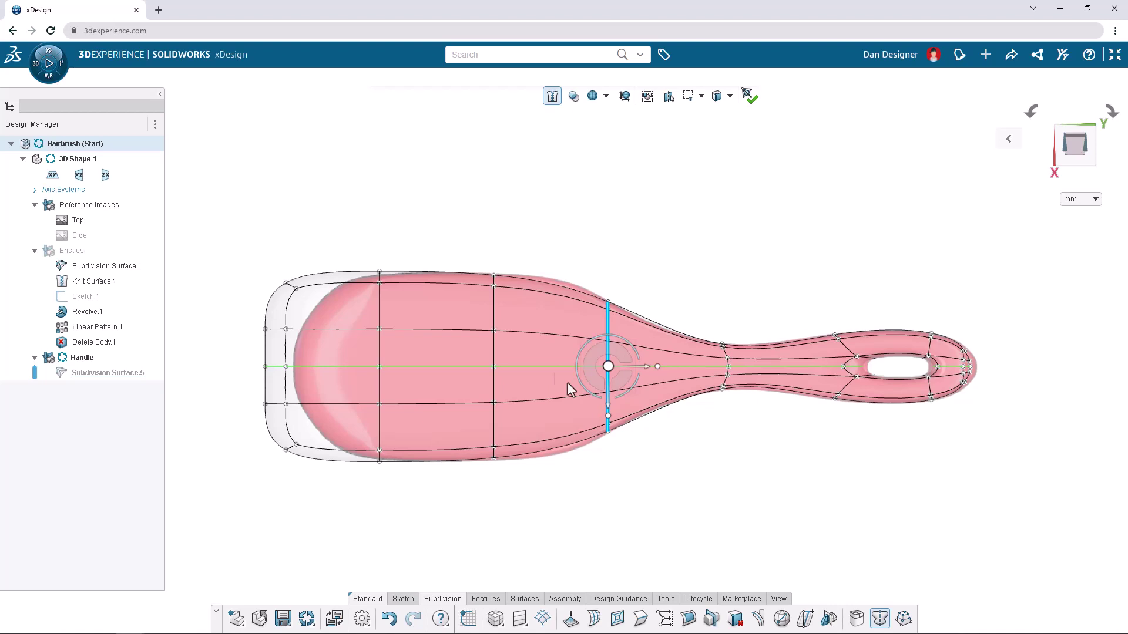
{"action": "left_click", "coordinate": [492, 316]}
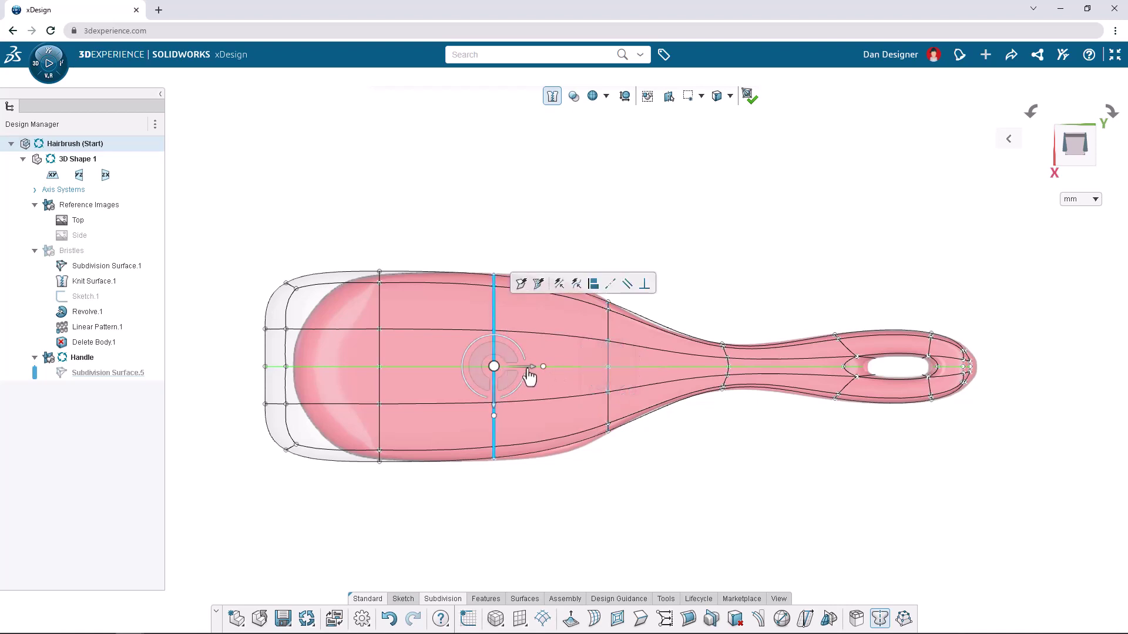
{"action": "left_click_drag", "start_coordinate": [529, 378], "coordinate": [629, 420]}
{"action": "left_click", "coordinate": [621, 329]}
{"action": "left_click", "coordinate": [726, 385]}
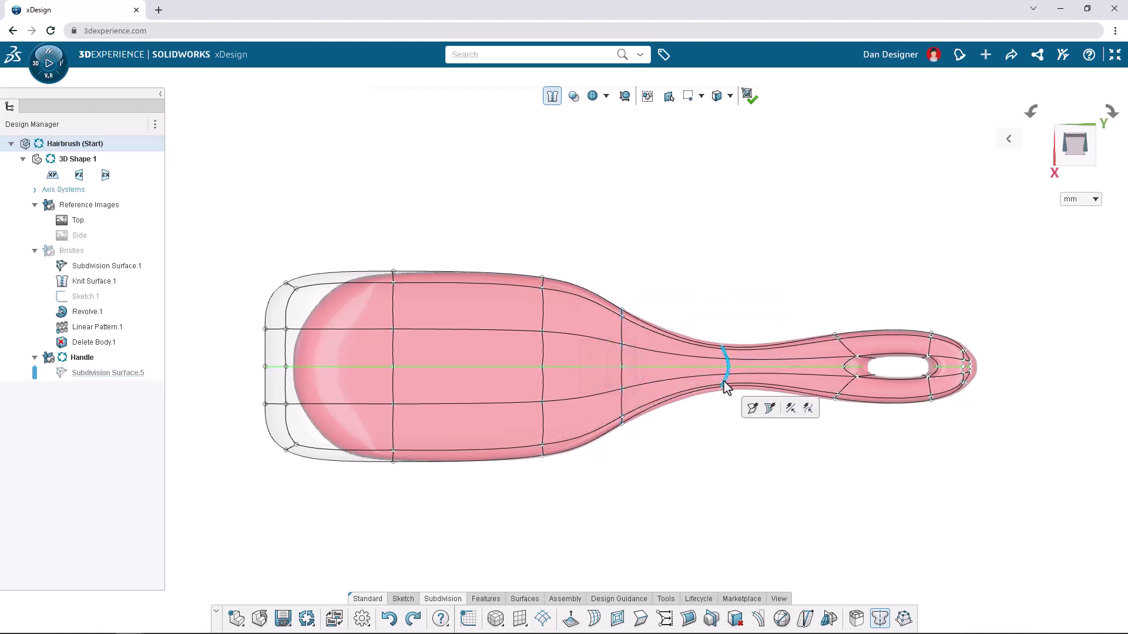
{"action": "left_click_drag", "start_coordinate": [726, 403], "coordinate": [737, 470]}
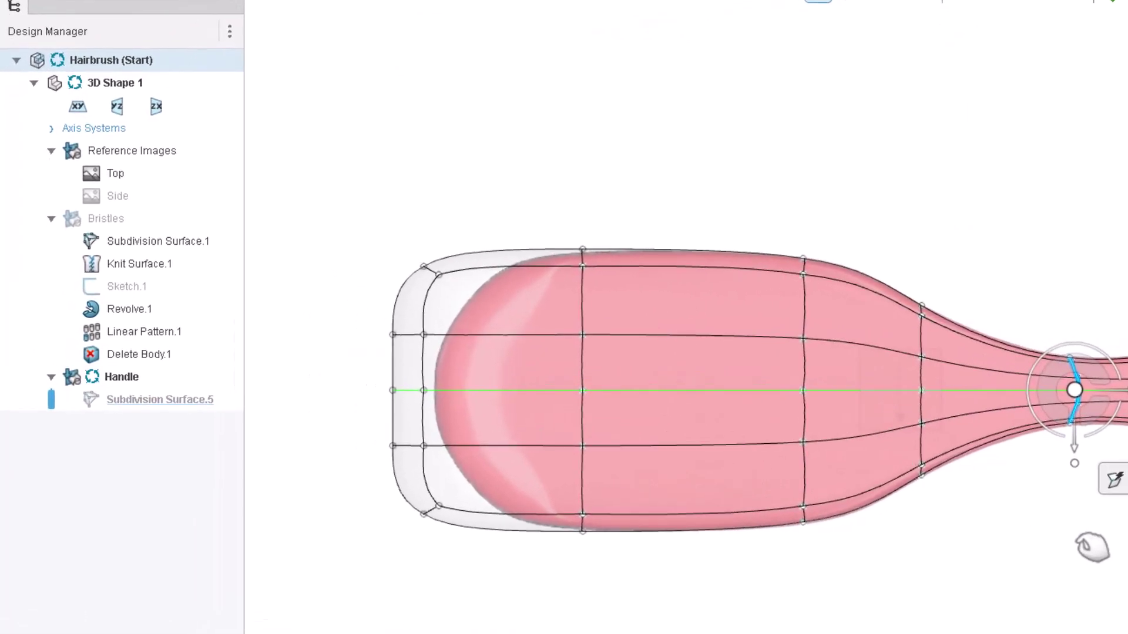
Step: Move the brush head's left-end control points exactly 8 mm
{"action": "mouse_move", "coordinate": [401, 236]}
{"action": "left_mouse_down"}
{"action": "mouse_move", "coordinate": [457, 290]}
{"action": "mouse_move", "coordinate": [504, 309]}
{"action": "mouse_move", "coordinate": [529, 371]}
{"action": "mouse_move", "coordinate": [546, 371]}
{"action": "mouse_move", "coordinate": [403, 322]}
{"action": "mouse_move", "coordinate": [415, 323]}
{"action": "mouse_move", "coordinate": [400, 347]}
{"action": "left_mouse_up"}
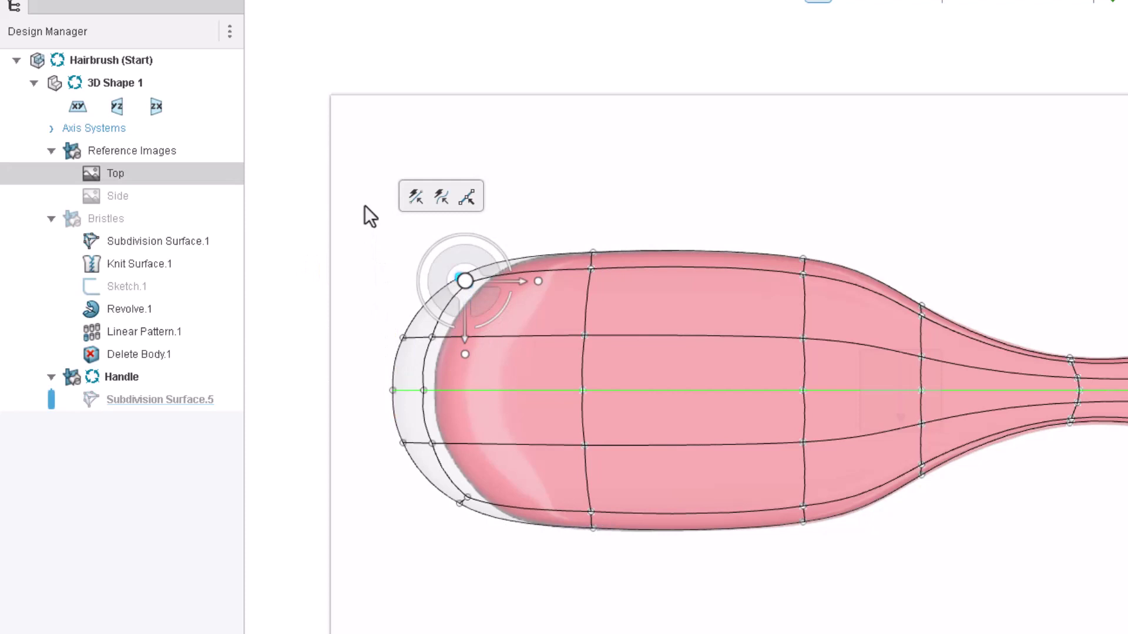
{"action": "left_click_drag", "start_coordinate": [364, 206], "coordinate": [498, 543]}
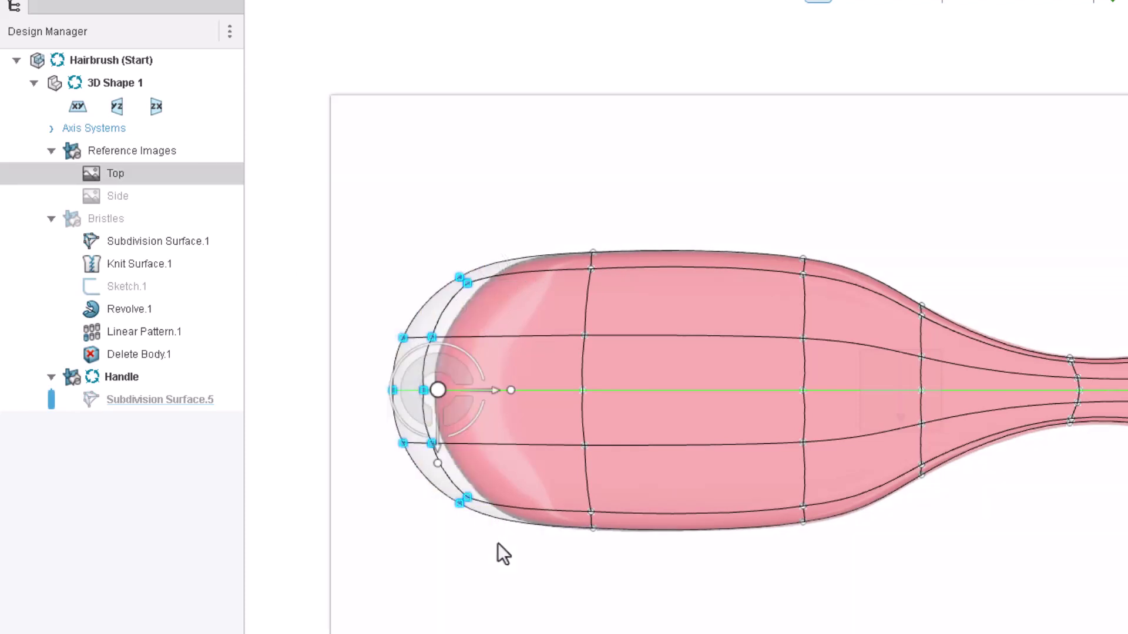
{"action": "mouse_move", "coordinate": [493, 397]}
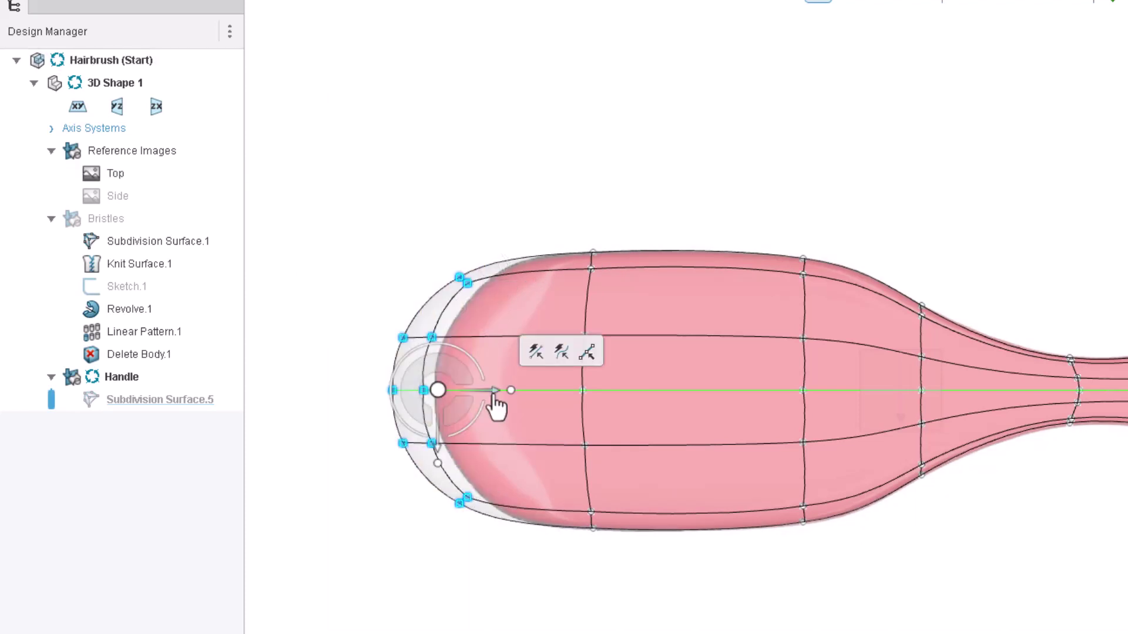
{"action": "mouse_move", "coordinate": [483, 418]}
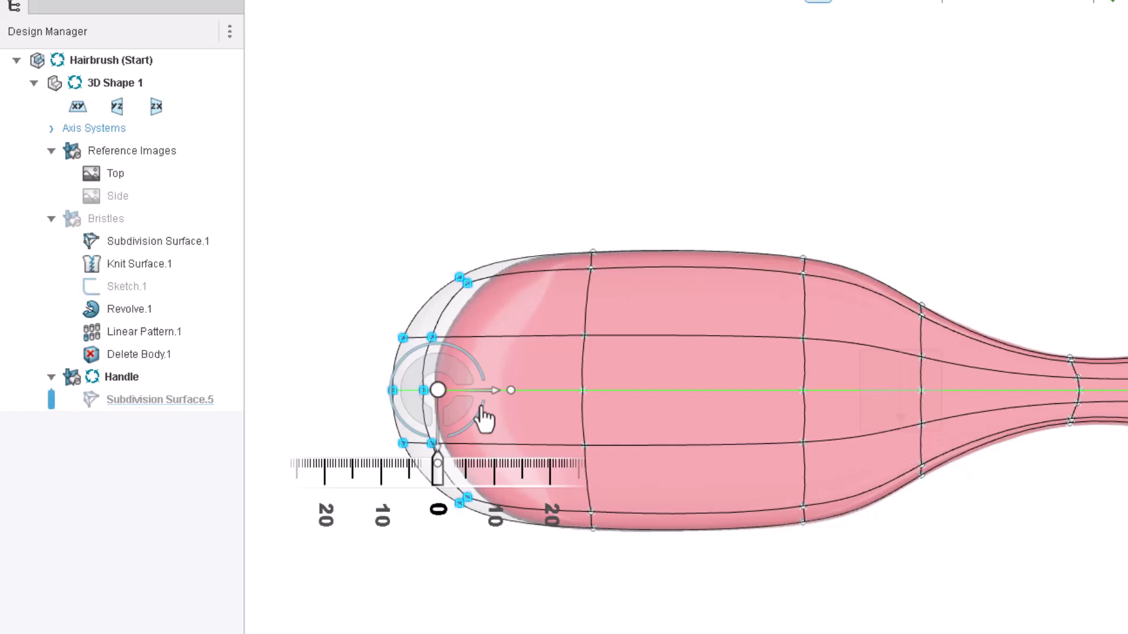
{"action": "left_click", "coordinate": [440, 512]}
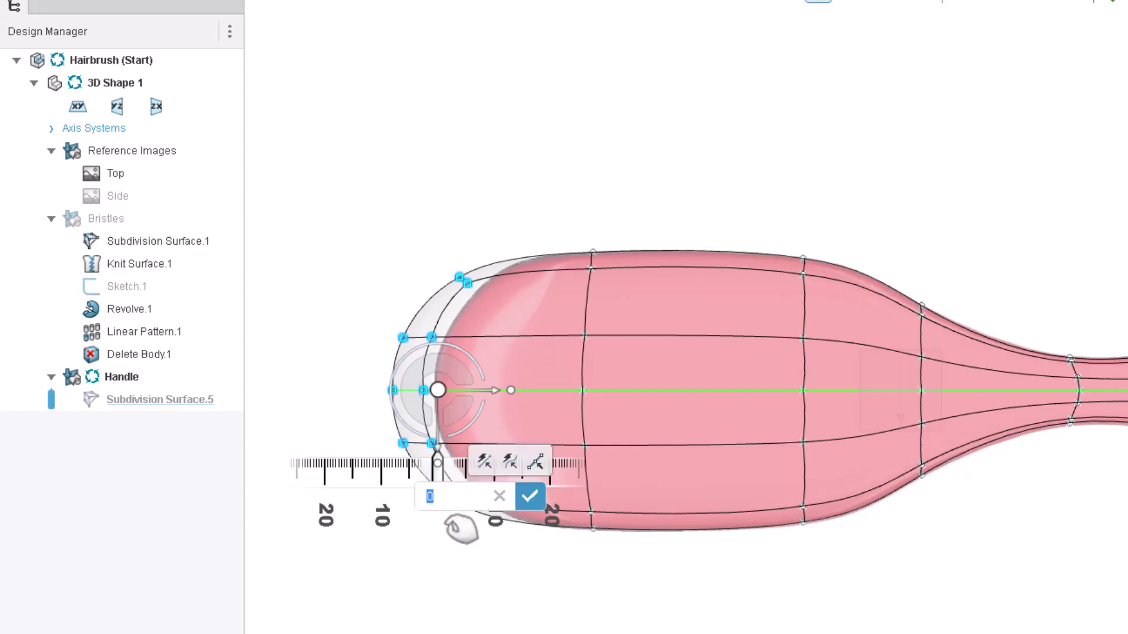
{"action": "type", "text": "8"}
{"action": "left_click", "coordinate": [530, 497]}
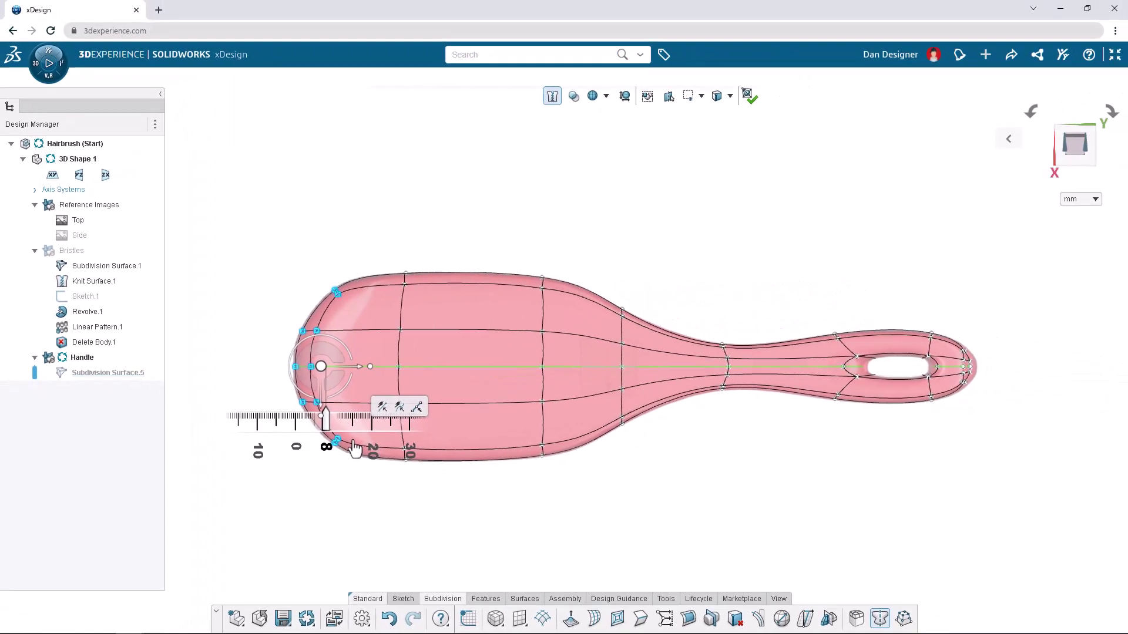
Step: Hide the Top reference image and drop the model transparency from 50 to 0
{"action": "left_click", "coordinate": [685, 453]}
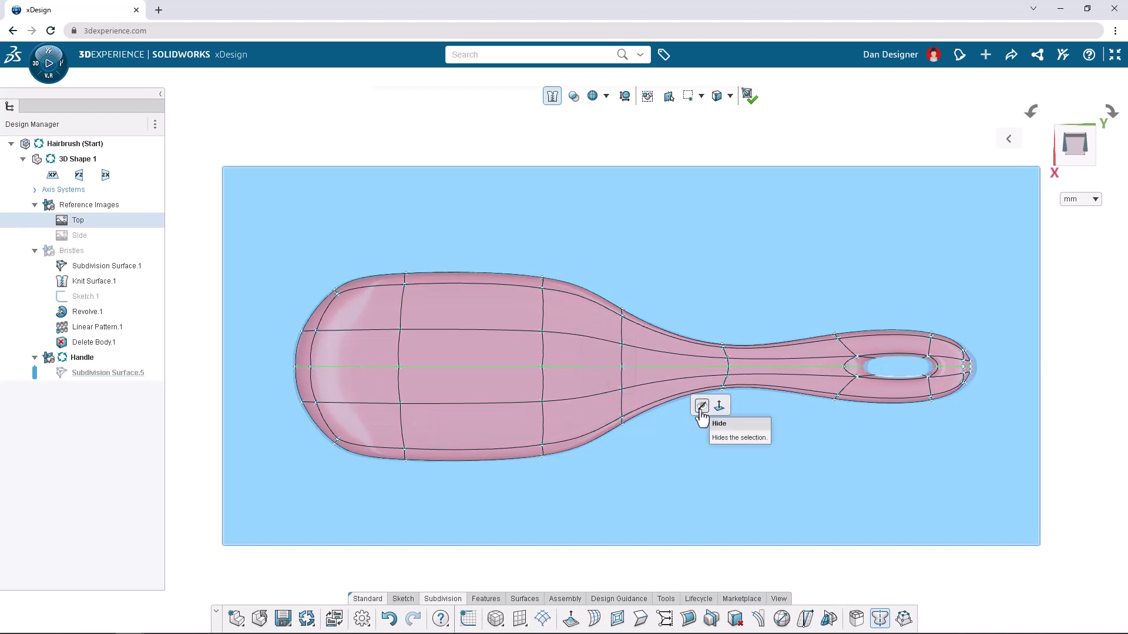
{"action": "left_click", "coordinate": [702, 407]}
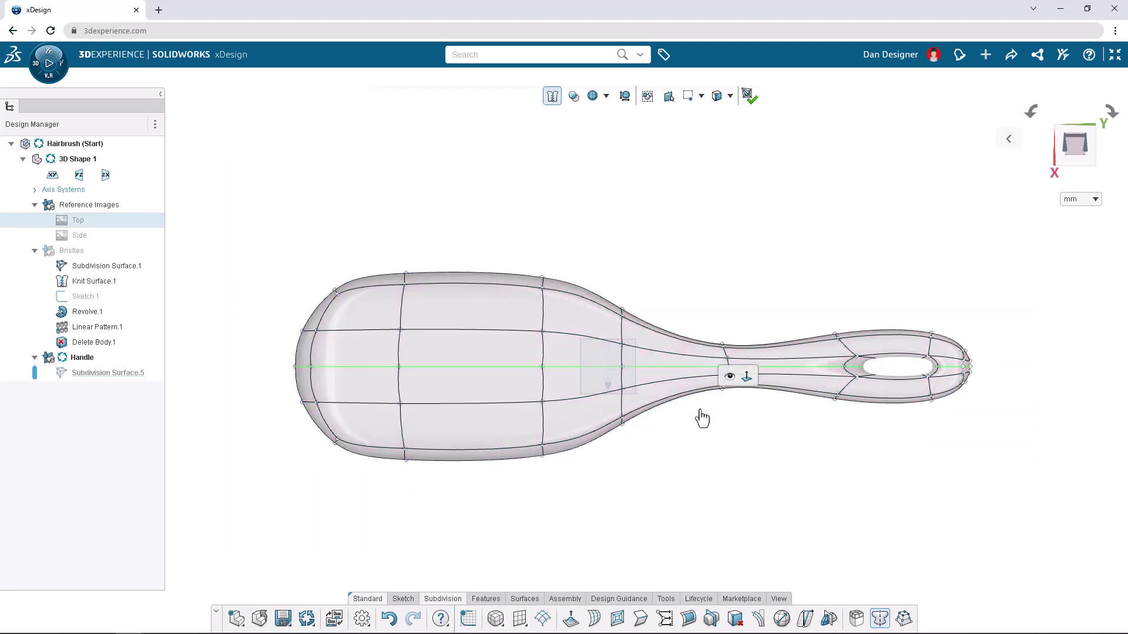
{"action": "left_click", "coordinate": [574, 96]}
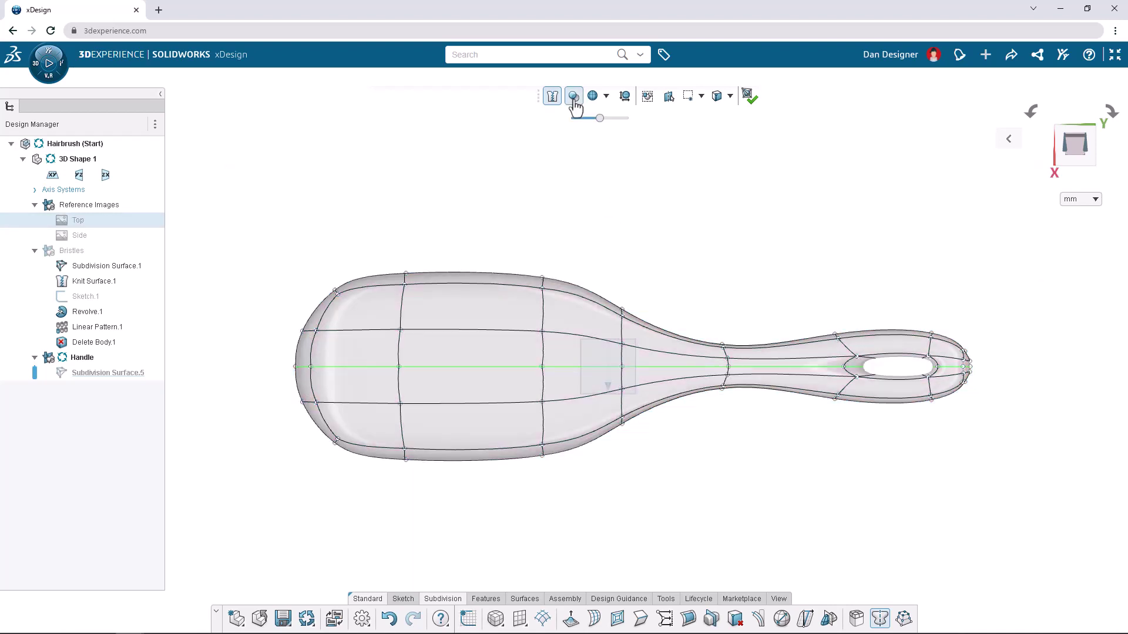
{"action": "left_click_drag", "start_coordinate": [599, 119], "coordinate": [570, 121]}
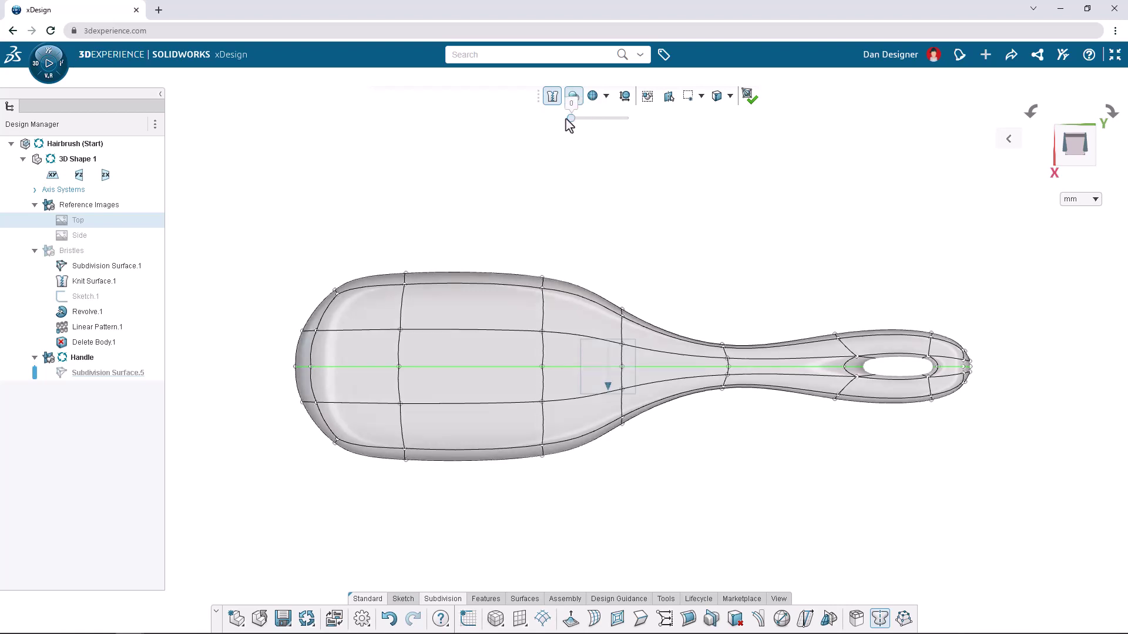
{"action": "left_click", "coordinate": [574, 97]}
{"action": "mouse_move", "coordinate": [708, 486]}
{"action": "middle_mouse_down"}
{"action": "mouse_move", "coordinate": [720, 486]}
{"action": "mouse_move", "coordinate": [729, 320]}
{"action": "mouse_move", "coordinate": [709, 209]}
{"action": "middle_mouse_up"}
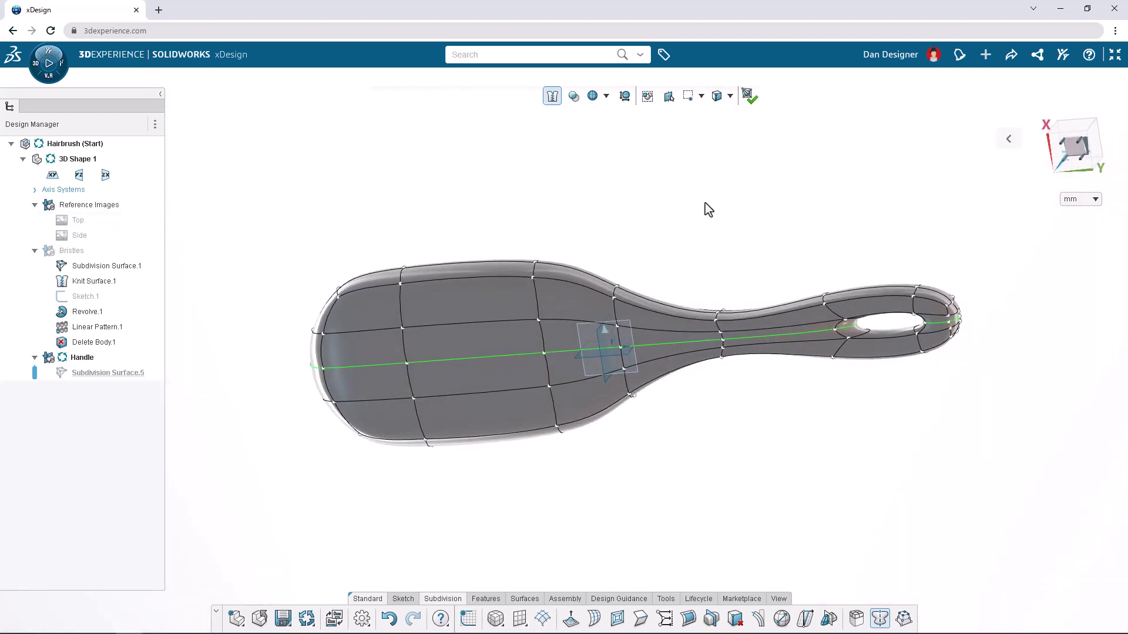
Step: Limit picking to visible faces only, then extrude the box-selected brush-head top faces
{"action": "left_click", "coordinate": [730, 96]}
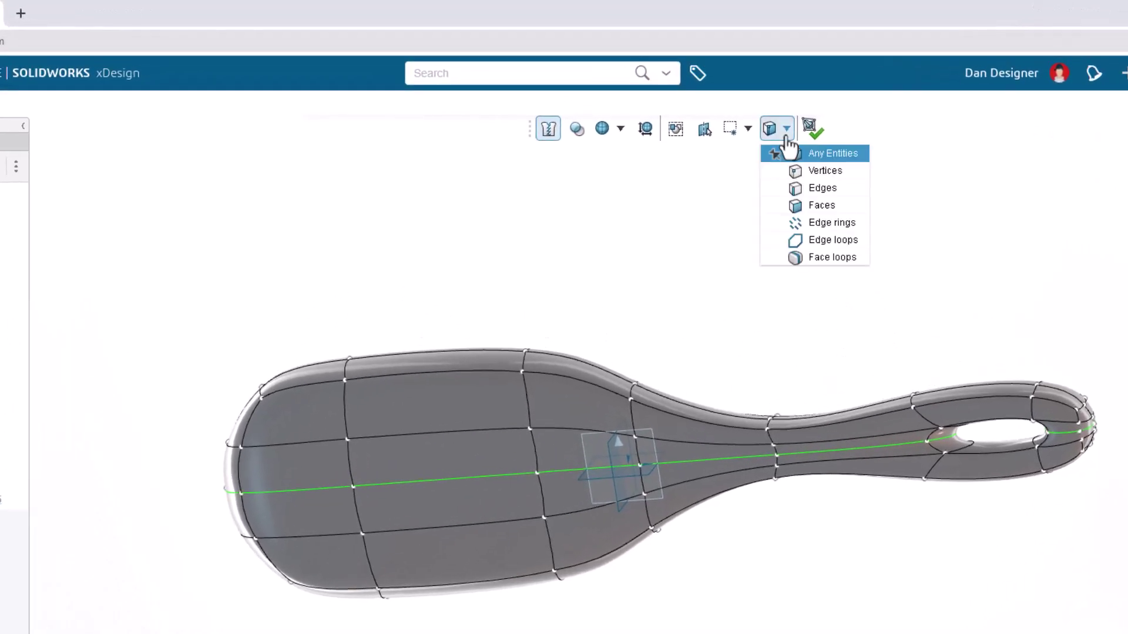
{"action": "left_click", "coordinate": [771, 205]}
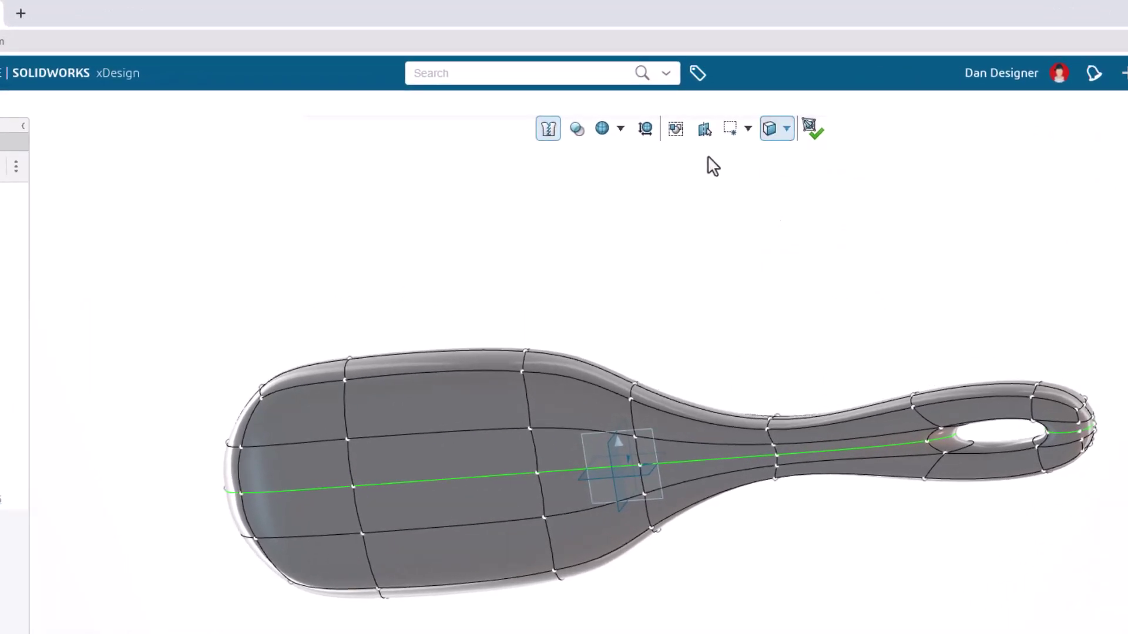
{"action": "left_click", "coordinate": [676, 130]}
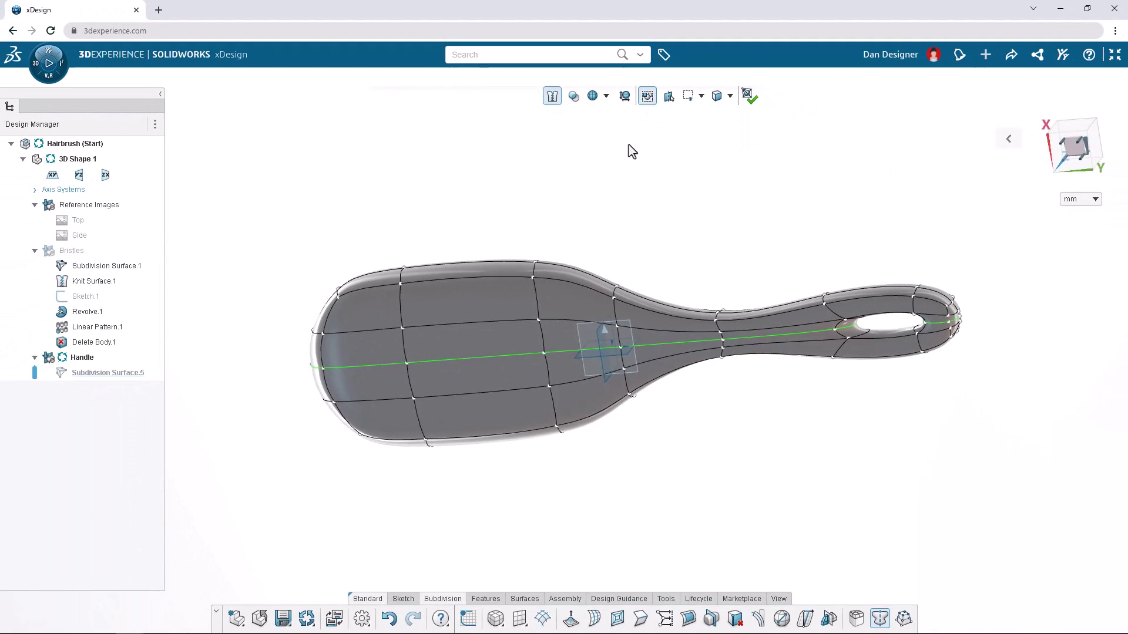
{"action": "left_click_drag", "start_coordinate": [581, 404], "coordinate": [405, 324]}
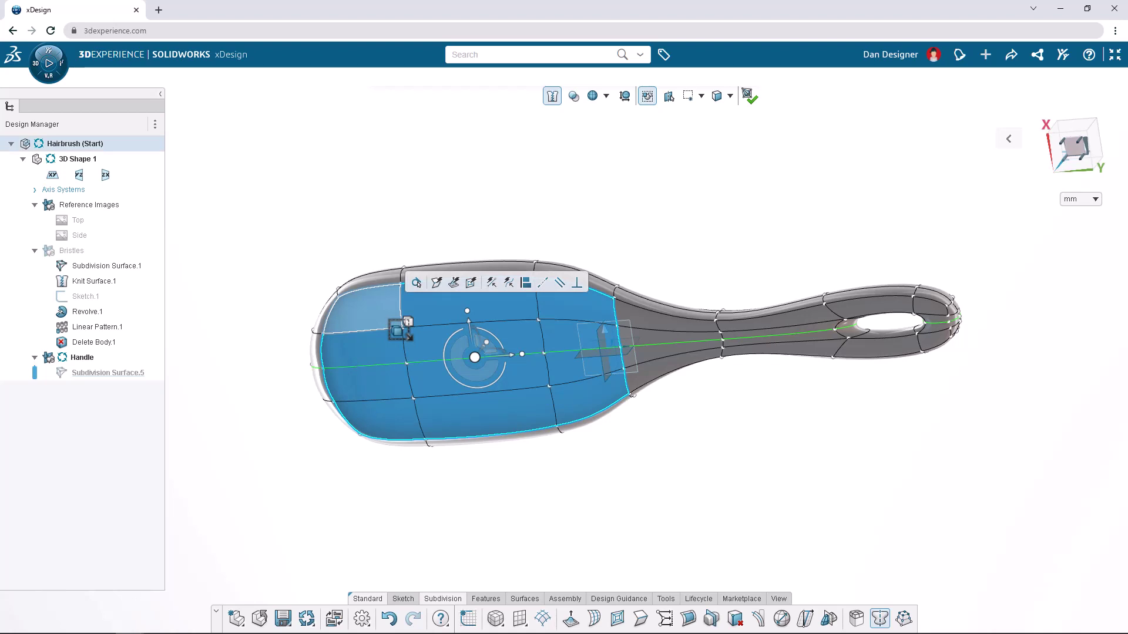
{"action": "left_click", "coordinate": [454, 283]}
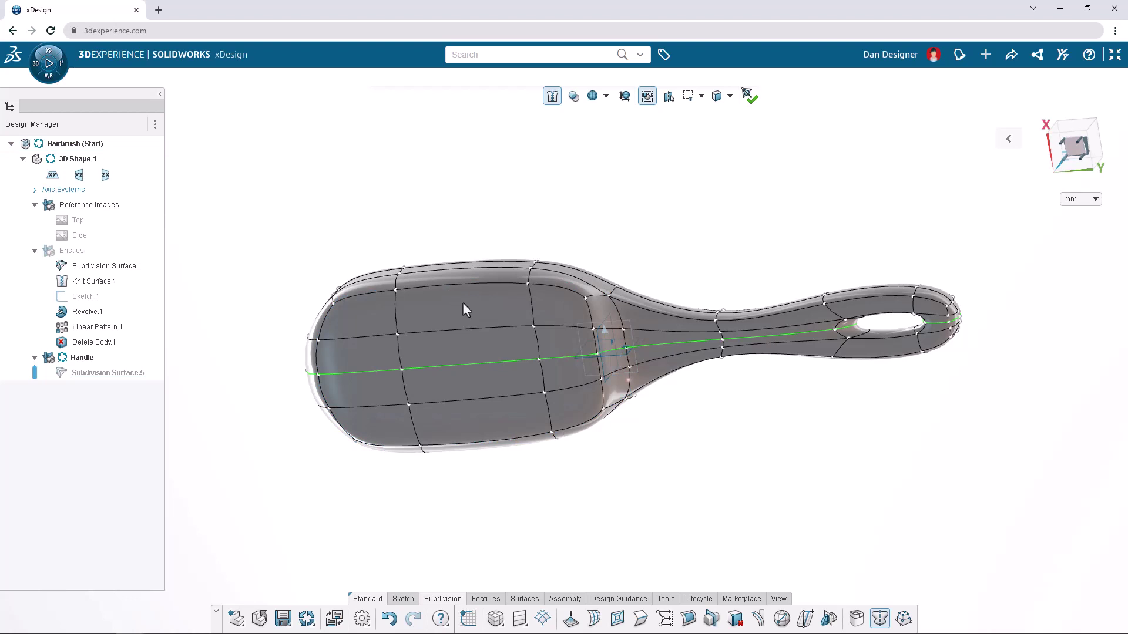
Step: Apply Crease Edges to the box-selected brush-head top faces for square corners
{"action": "mouse_move", "coordinate": [556, 412]}
{"action": "left_mouse_down"}
{"action": "mouse_move", "coordinate": [517, 403]}
{"action": "mouse_move", "coordinate": [380, 325]}
{"action": "left_mouse_up"}
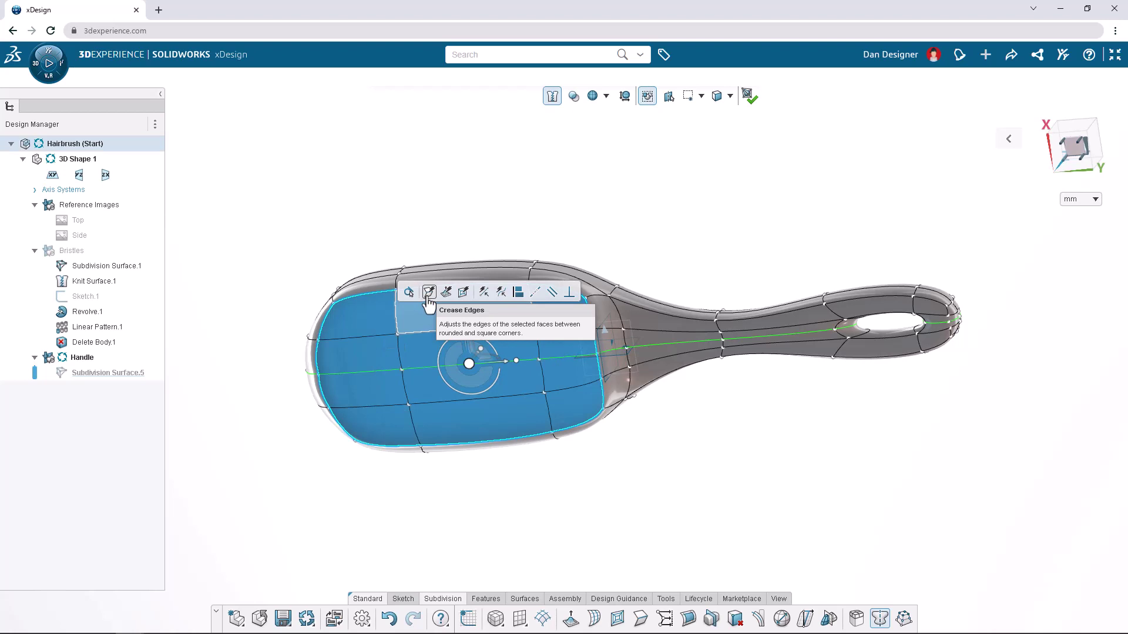
{"action": "left_click", "coordinate": [429, 292]}
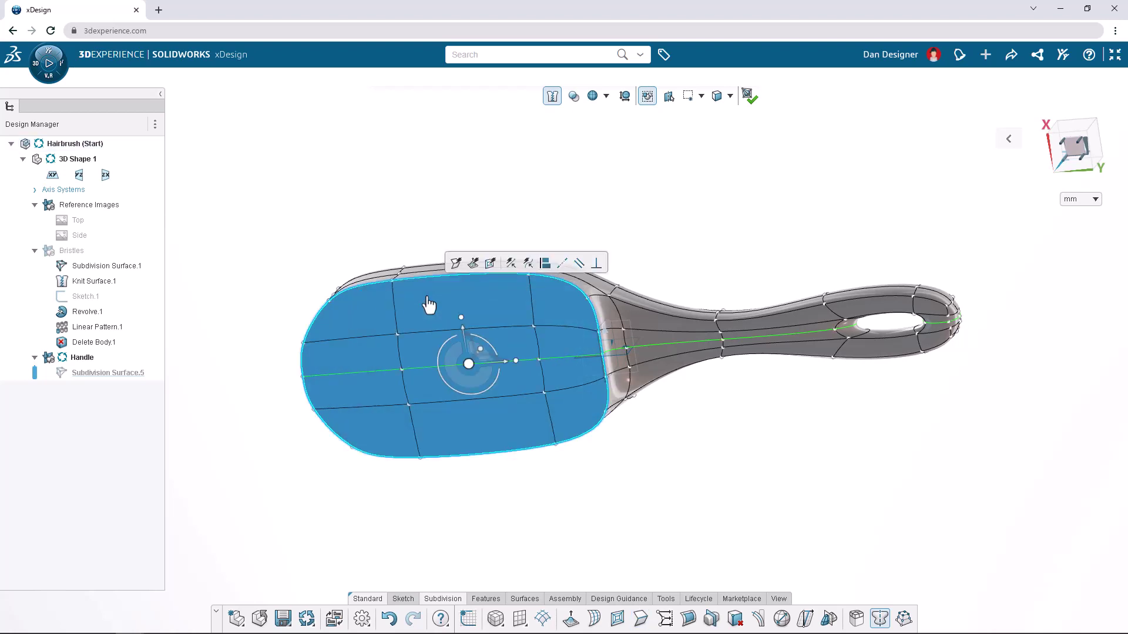
Step: Show the Bristles body from the Design Manager
{"action": "left_click", "coordinate": [134, 251]}
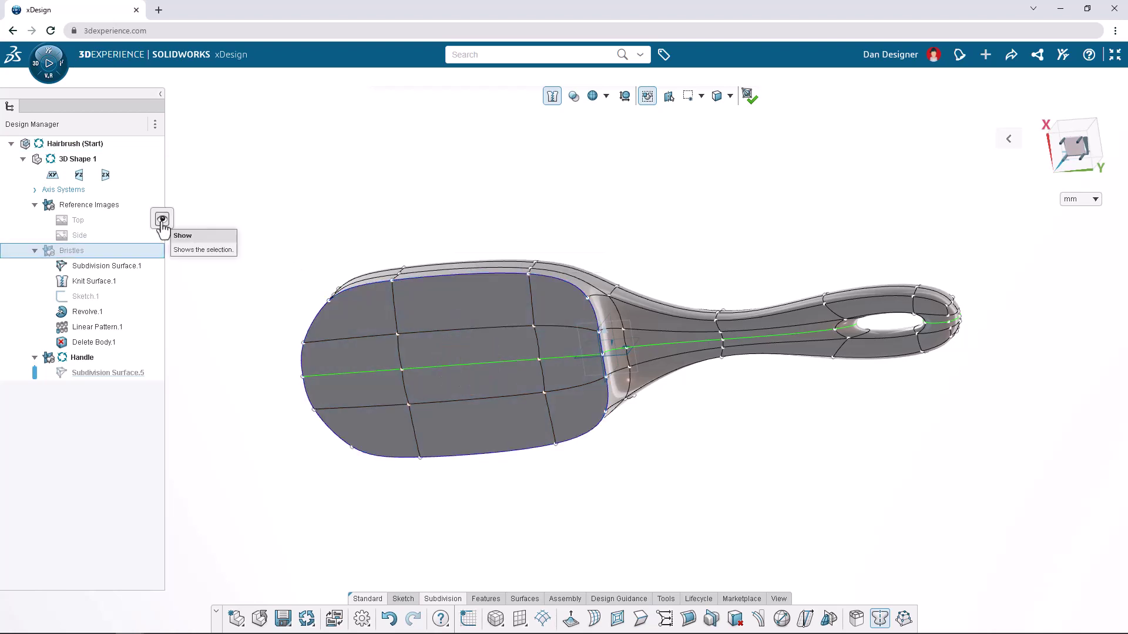
{"action": "left_click", "coordinate": [162, 221]}
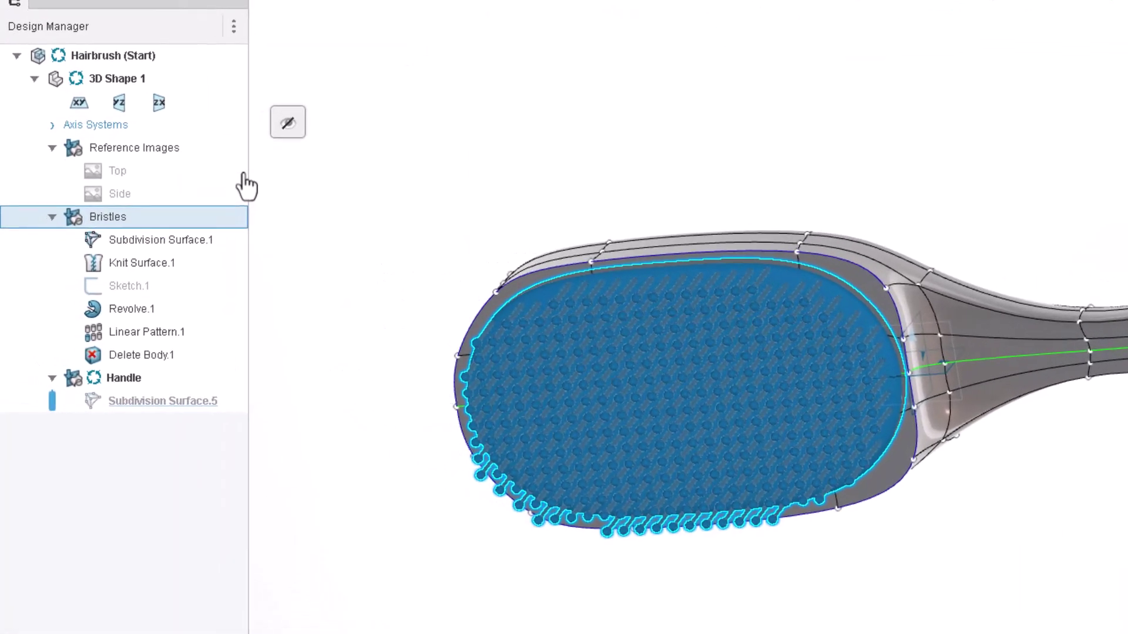
Step: Select the tangent brush-head faces and move them 0.5 mm in side view
{"action": "key", "text": "Escape"}
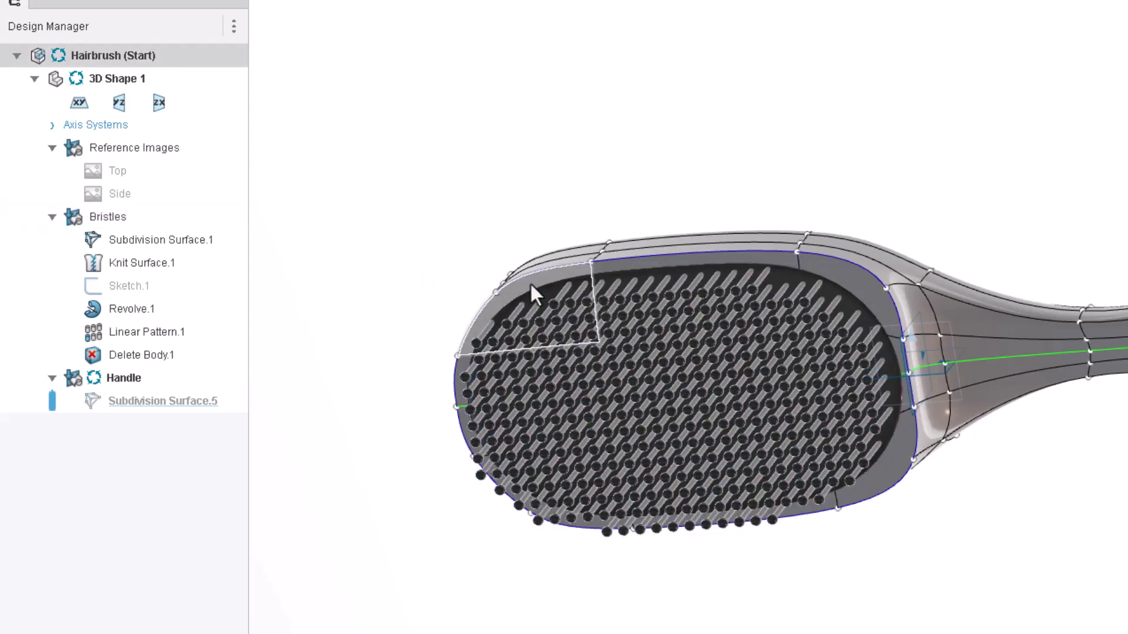
{"action": "left_click", "coordinate": [530, 283]}
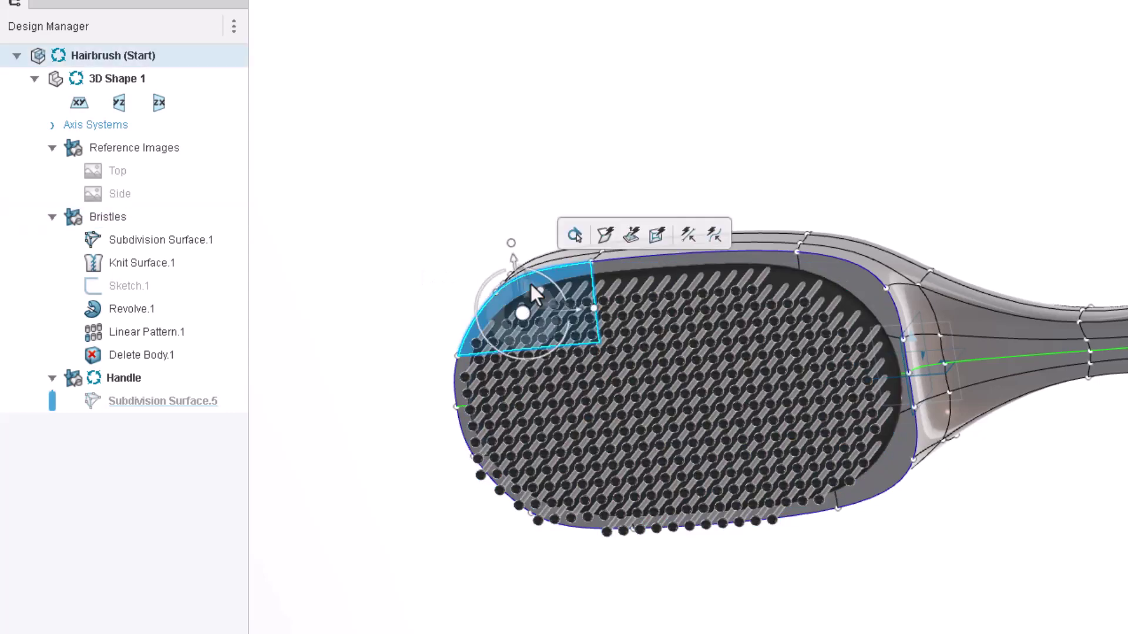
{"action": "left_click", "coordinate": [575, 236]}
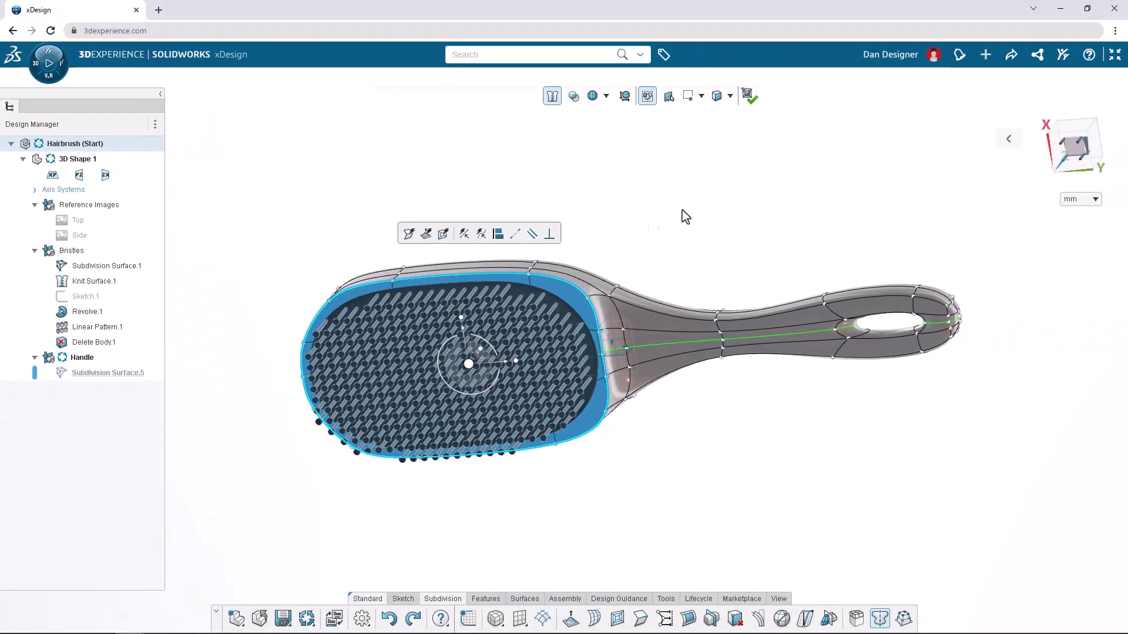
{"action": "left_click", "coordinate": [1059, 140]}
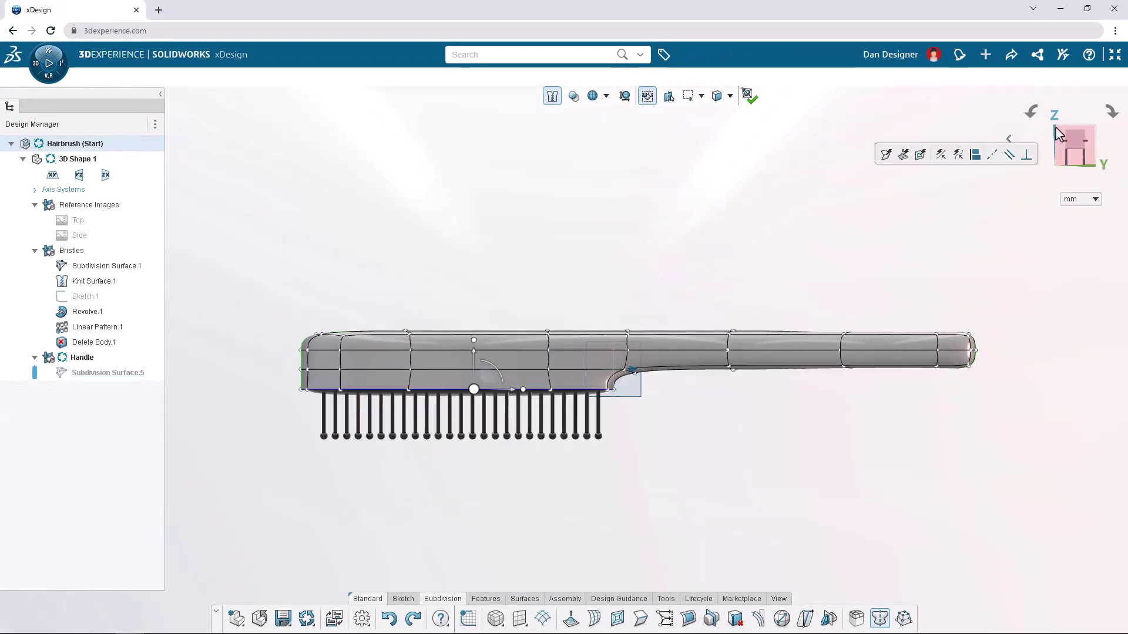
{"action": "left_click_drag", "start_coordinate": [523, 390], "coordinate": [534, 359]}
Step: Align the brush head's lower side face to the bristle base surface
{"action": "scroll", "coordinate": [421, 370], "scroll_direction": "up", "scroll_amount": 5}
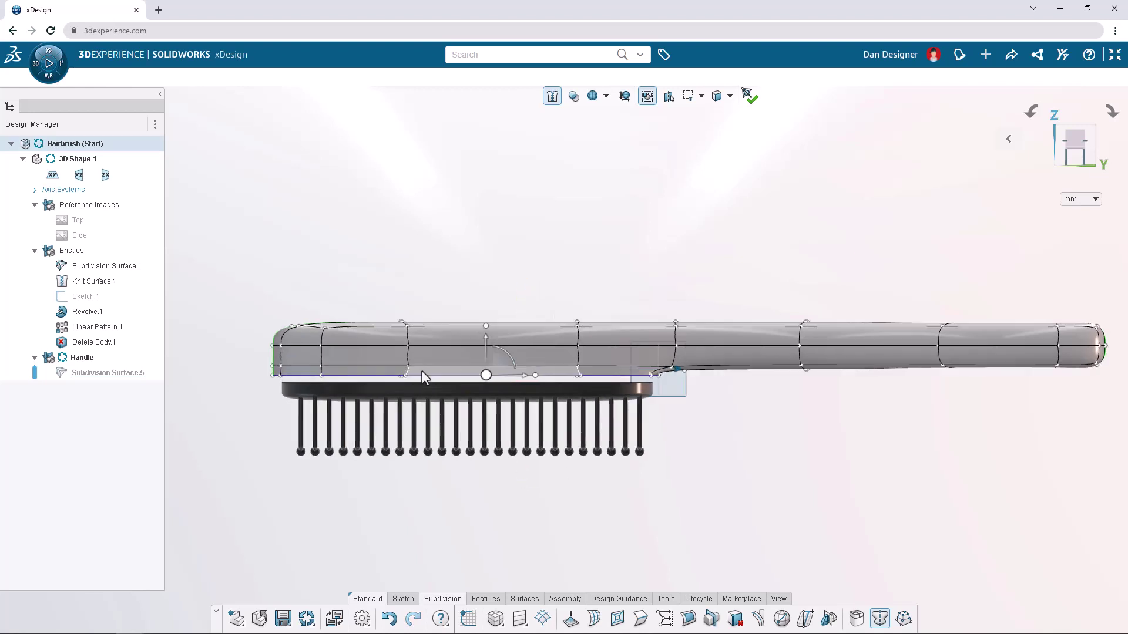
{"action": "middle_click_drag", "start_coordinate": [430, 360], "coordinate": [427, 389]}
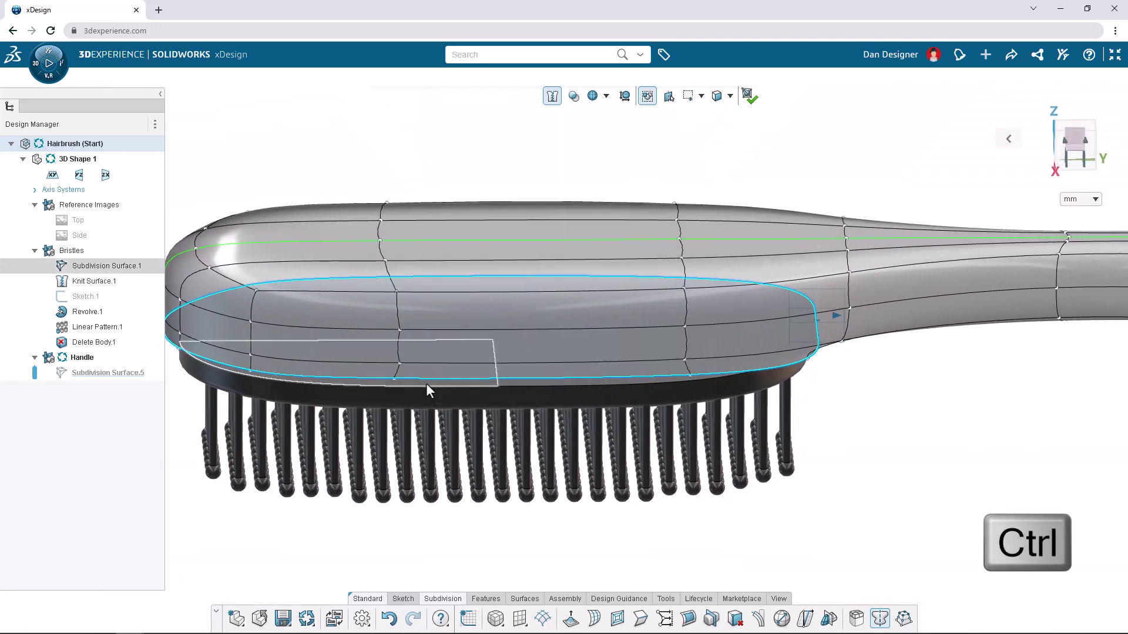
{"action": "left_click", "coordinate": [427, 384], "text": "ctrl"}
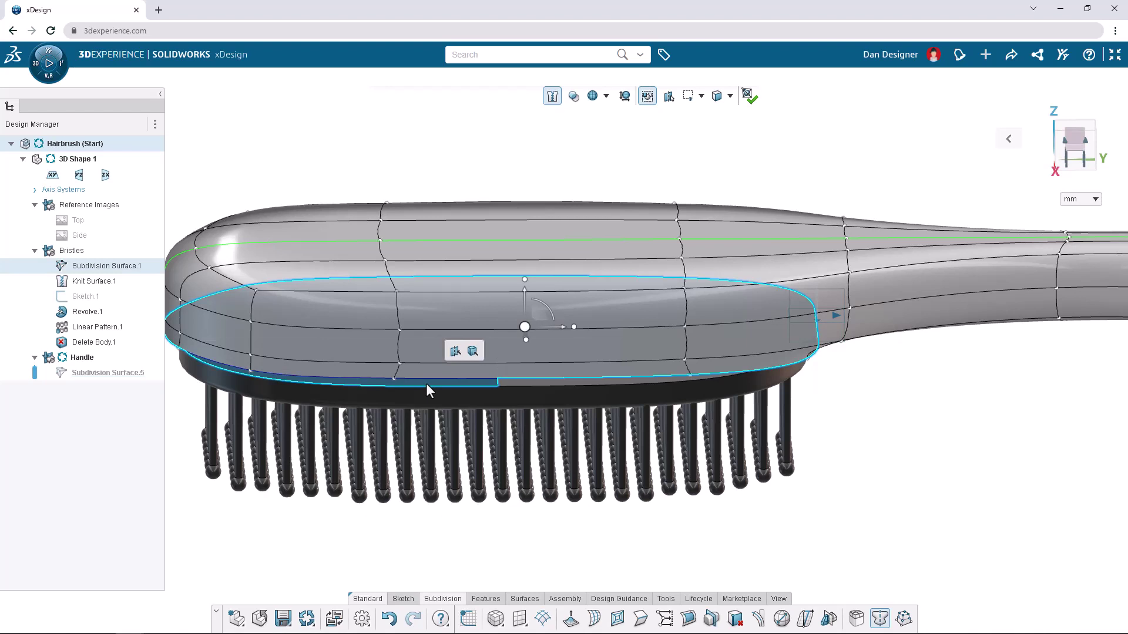
{"action": "left_click", "coordinate": [455, 352]}
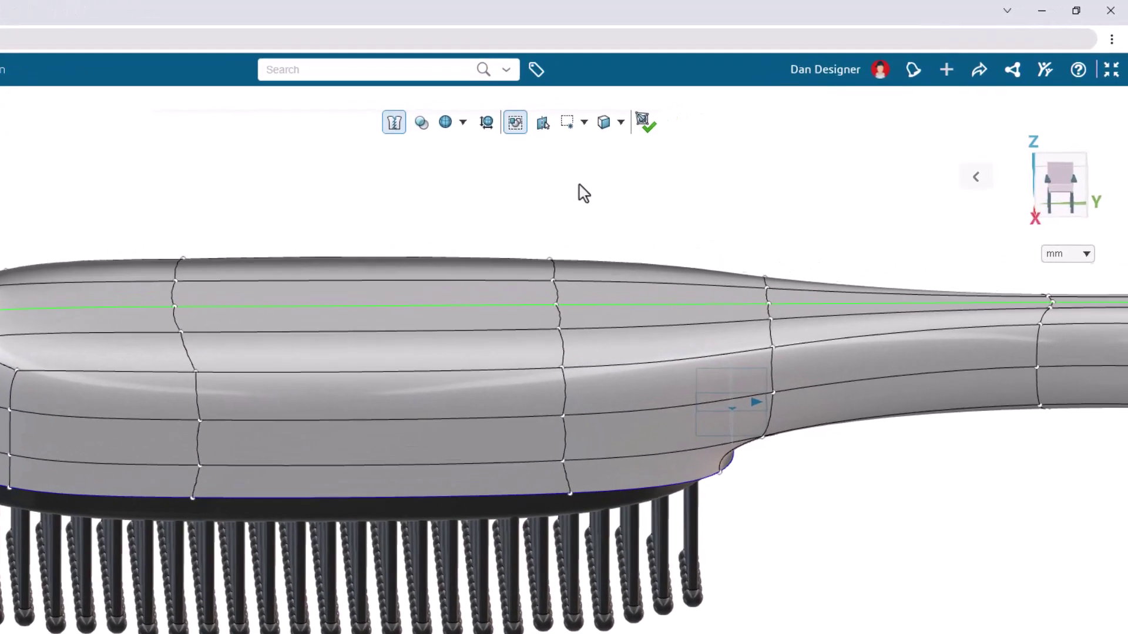
Step: Reset the selection filter to all entities and move the two neck cage points about 3 mm
{"action": "left_click", "coordinate": [729, 96]}
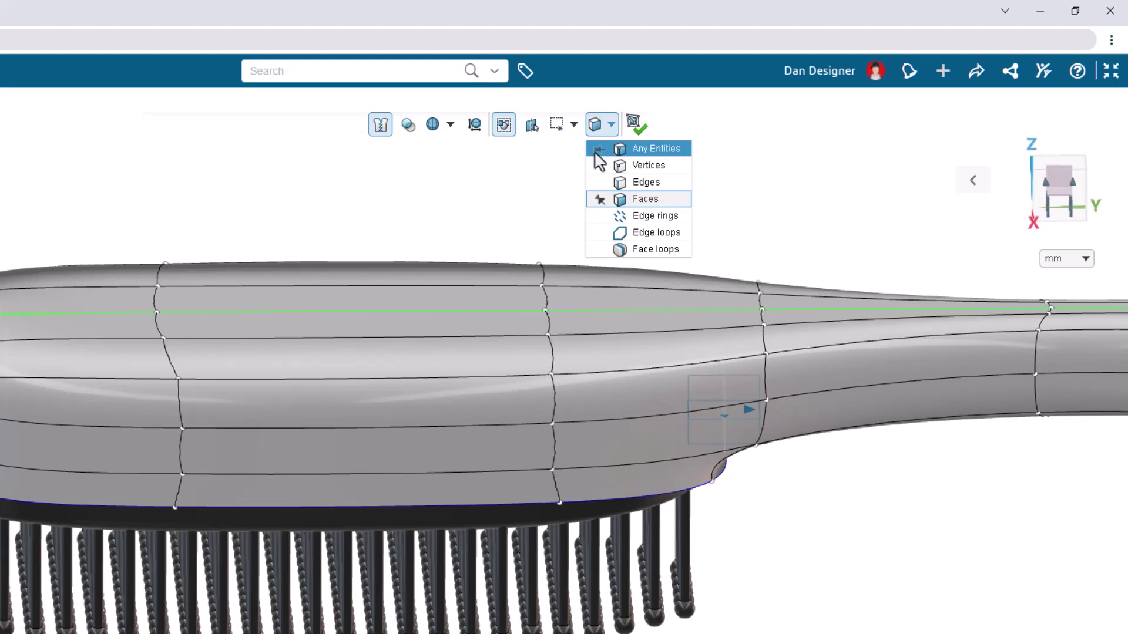
{"action": "left_click", "coordinate": [596, 153]}
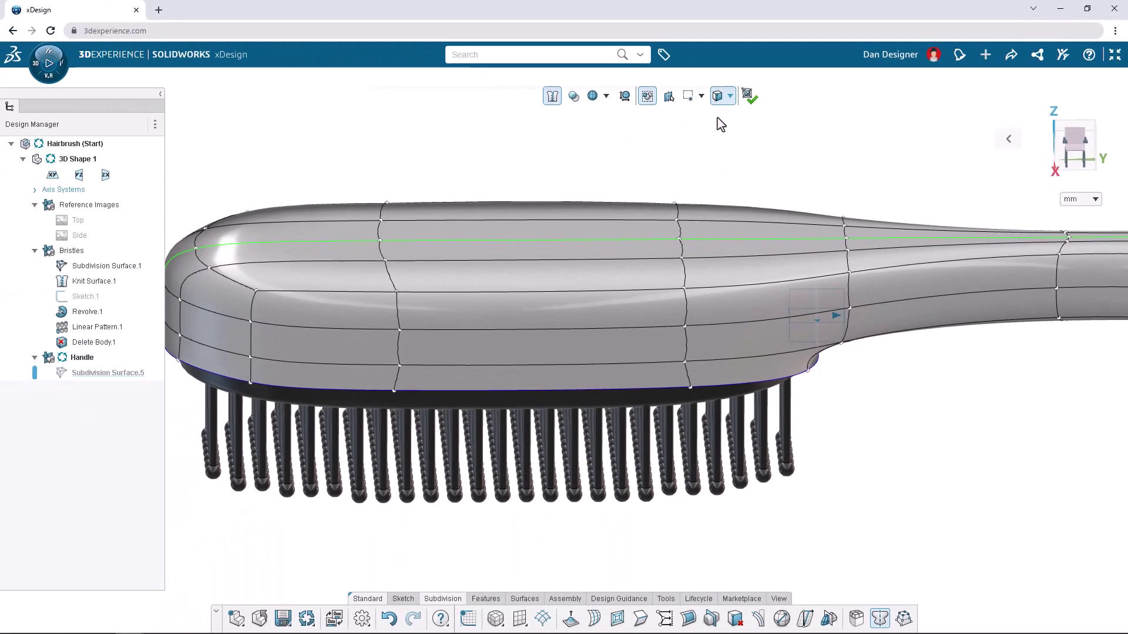
{"action": "middle_click_drag", "start_coordinate": [866, 461], "coordinate": [874, 359]}
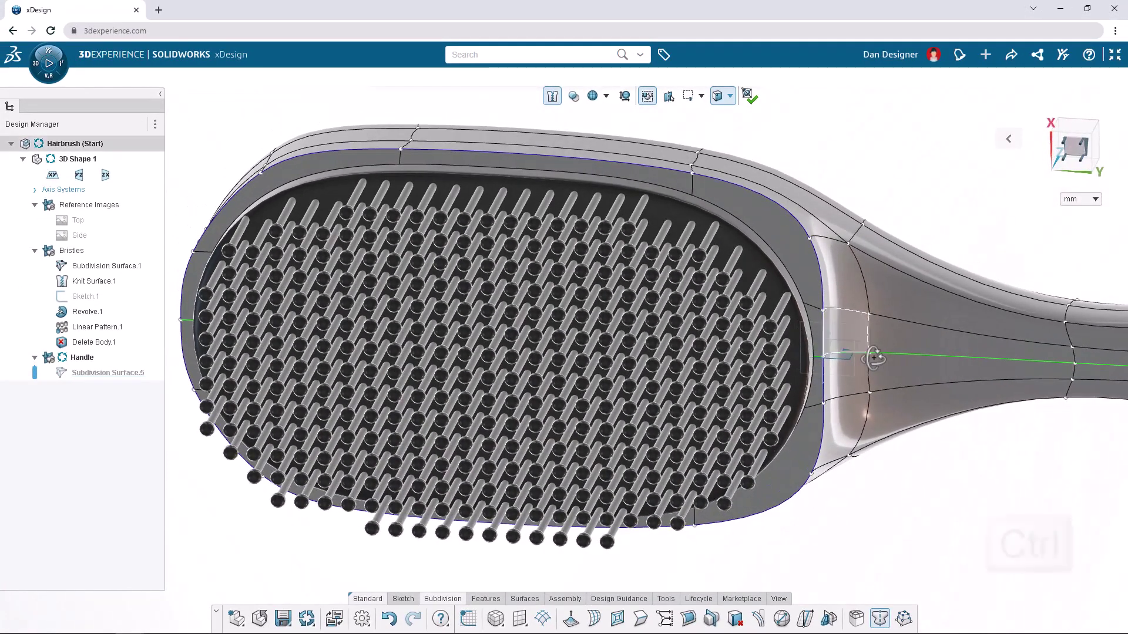
{"action": "left_click", "coordinate": [823, 310], "text": "ctrl"}
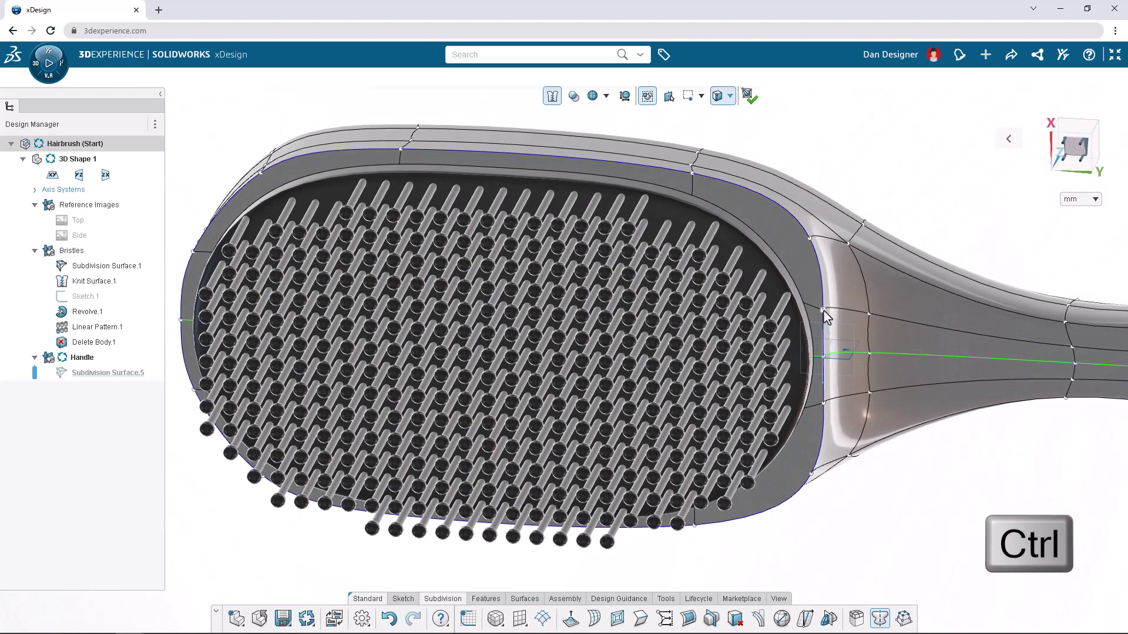
{"action": "left_click", "coordinate": [812, 240], "text": "ctrl"}
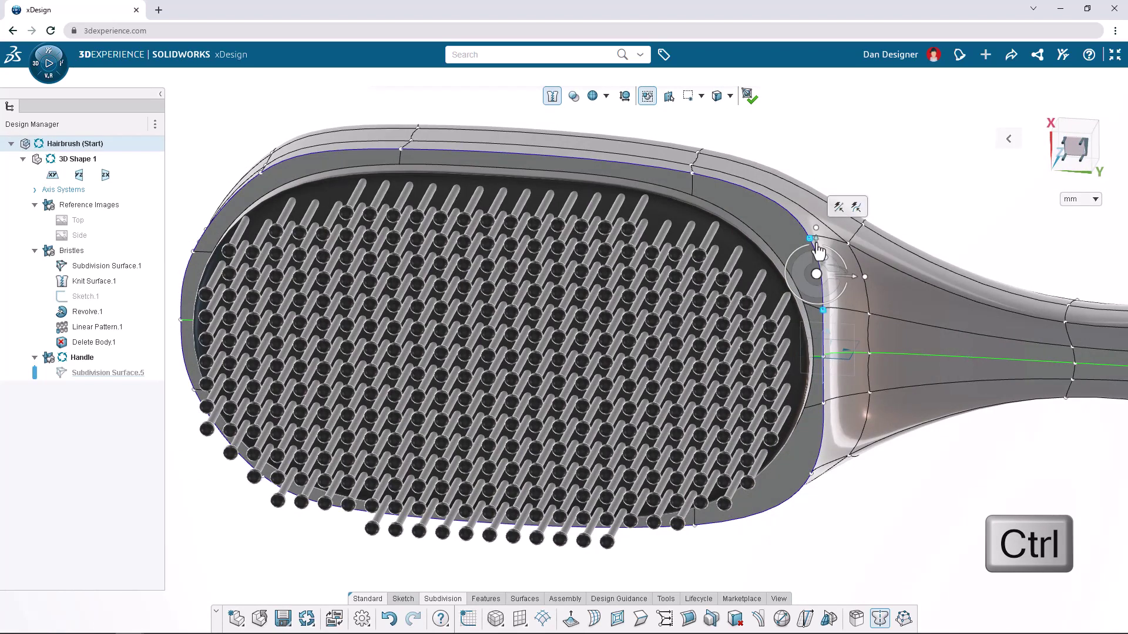
{"action": "left_click_drag", "start_coordinate": [819, 252], "coordinate": [878, 291]}
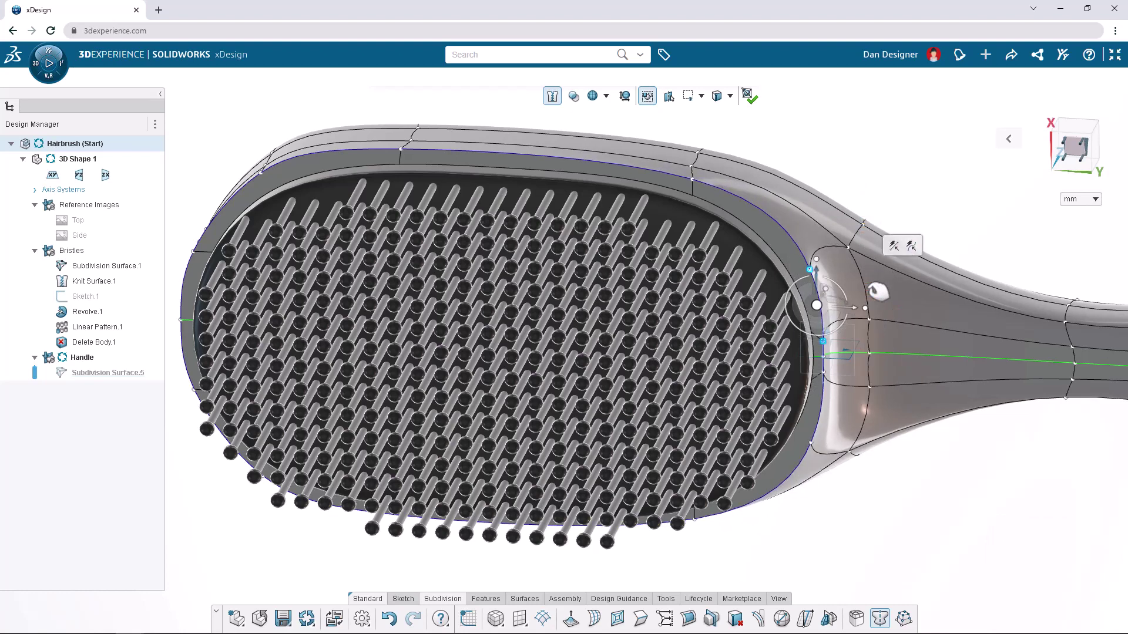
Step: Switch to side view, show the Side reference image, and set model transparency to 47
{"action": "left_click", "coordinate": [1072, 148]}
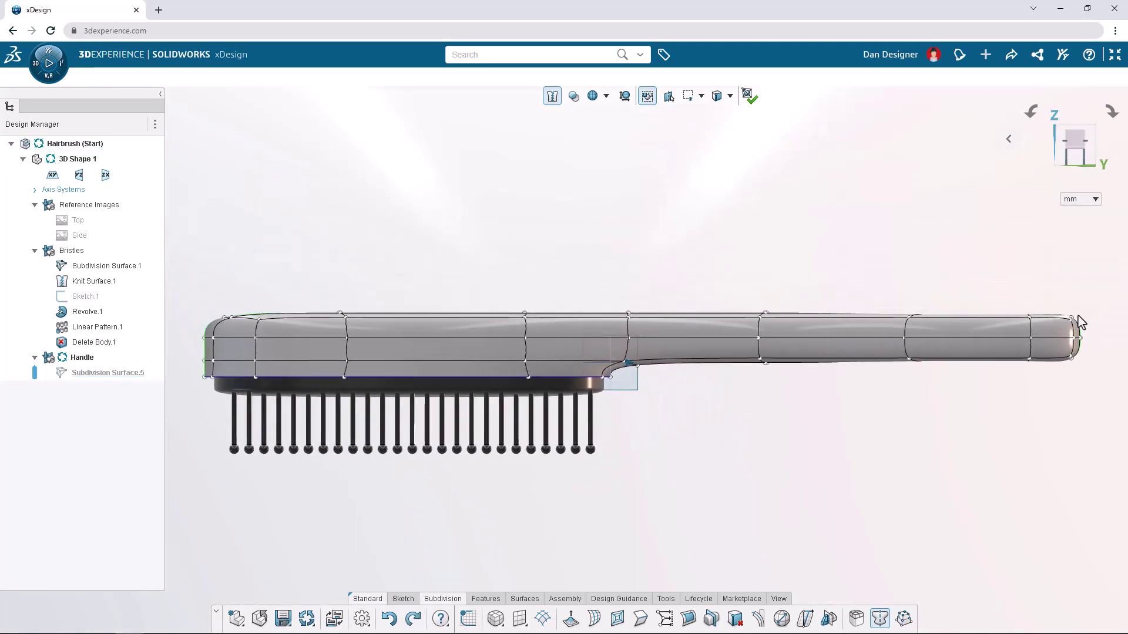
{"action": "left_click", "coordinate": [142, 240]}
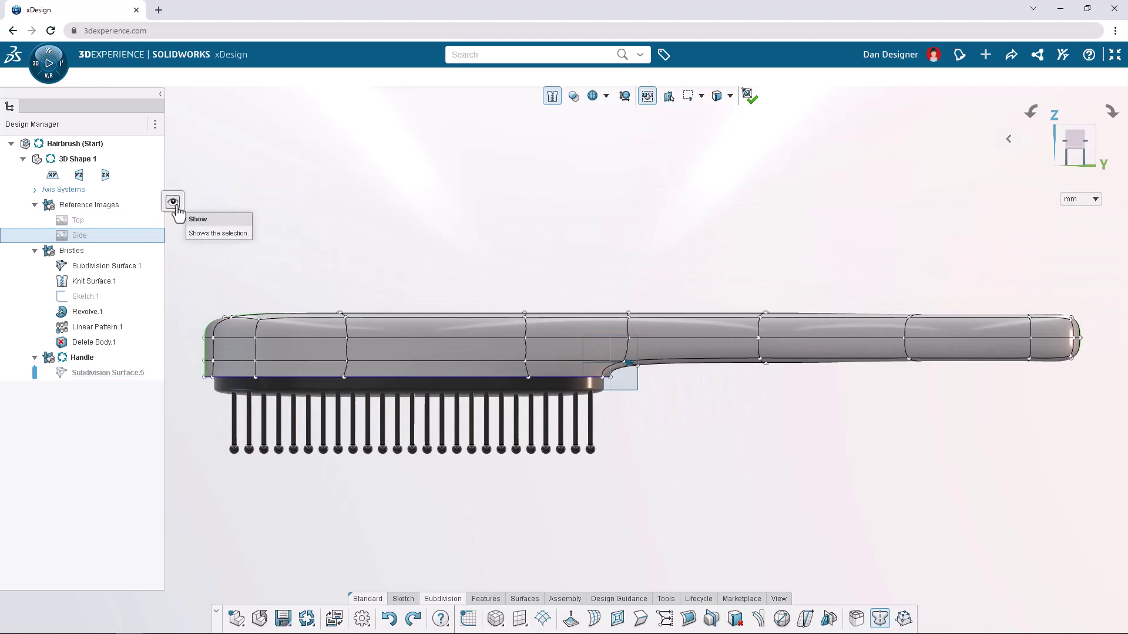
{"action": "left_click", "coordinate": [176, 205]}
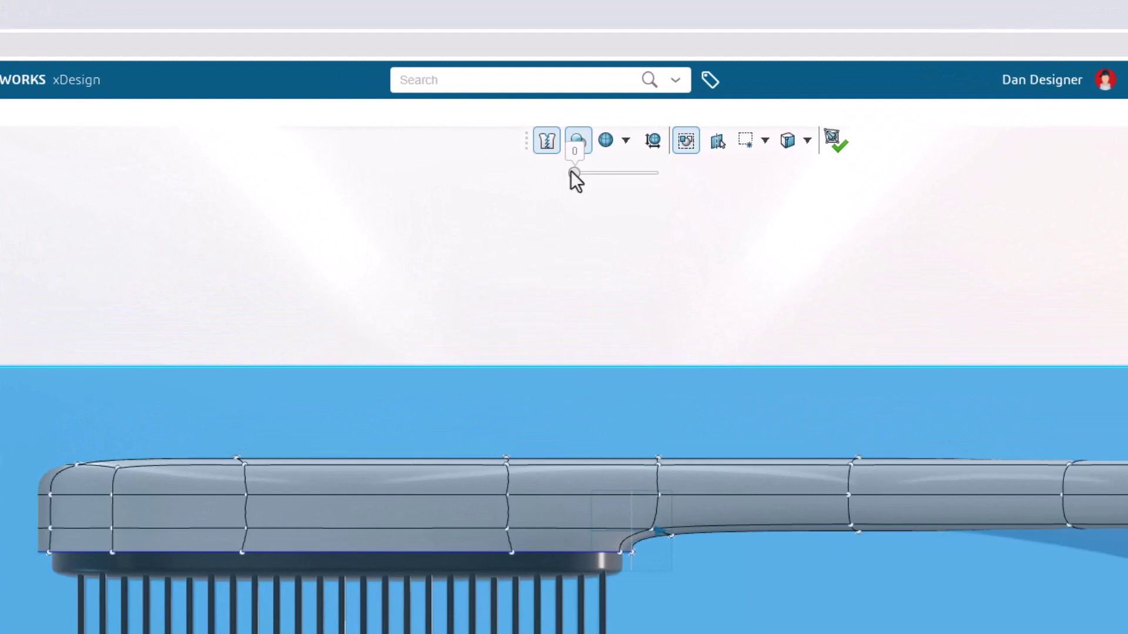
{"action": "left_click_drag", "start_coordinate": [575, 173], "coordinate": [614, 185]}
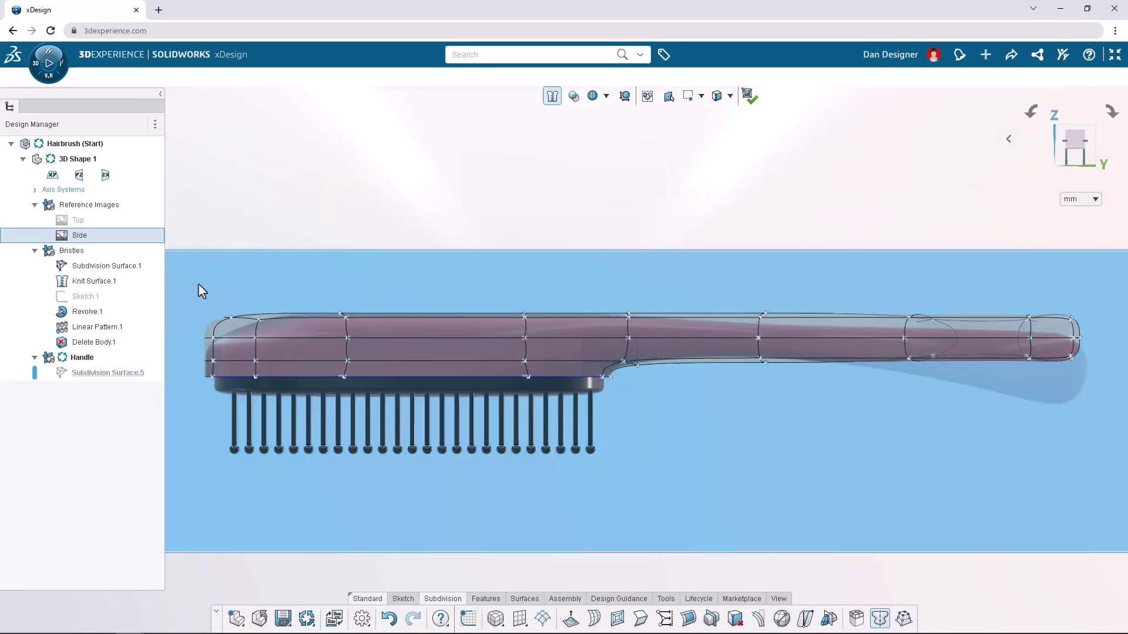
Step: Move the brush head's top corner point and slim the handle's middle edge loop
{"action": "mouse_move", "coordinate": [168, 307]}
{"action": "left_mouse_down"}
{"action": "mouse_move", "coordinate": [267, 368]}
{"action": "mouse_move", "coordinate": [284, 334]}
{"action": "left_mouse_up"}
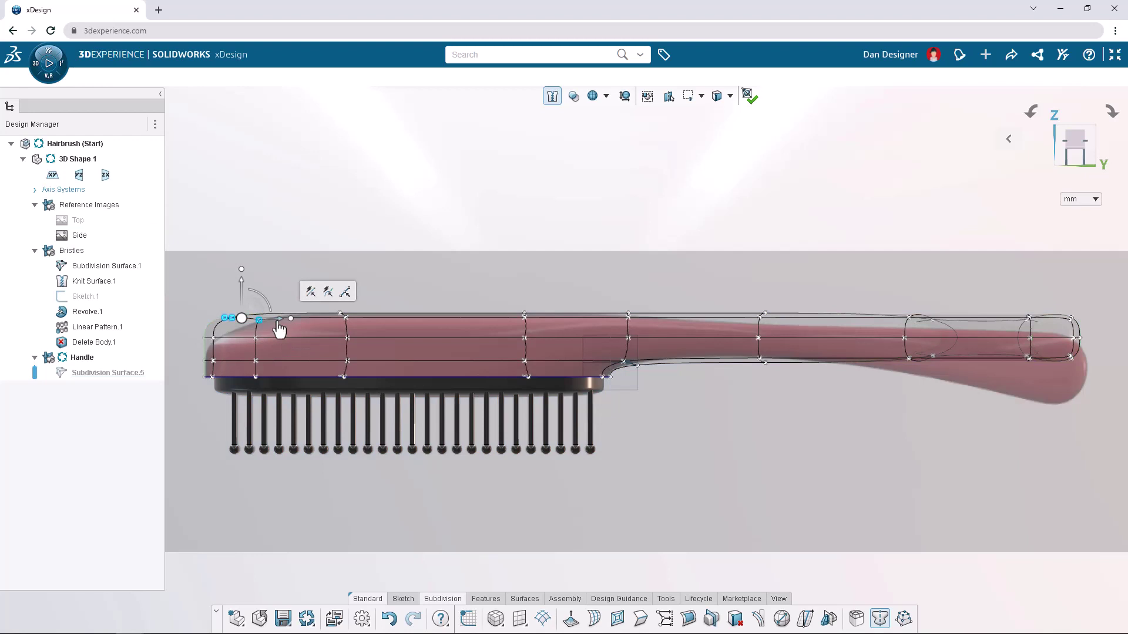
{"action": "mouse_move", "coordinate": [287, 320]}
{"action": "left_mouse_down"}
{"action": "mouse_move", "coordinate": [294, 368]}
{"action": "mouse_move", "coordinate": [312, 386]}
{"action": "mouse_move", "coordinate": [364, 385]}
{"action": "left_mouse_up"}
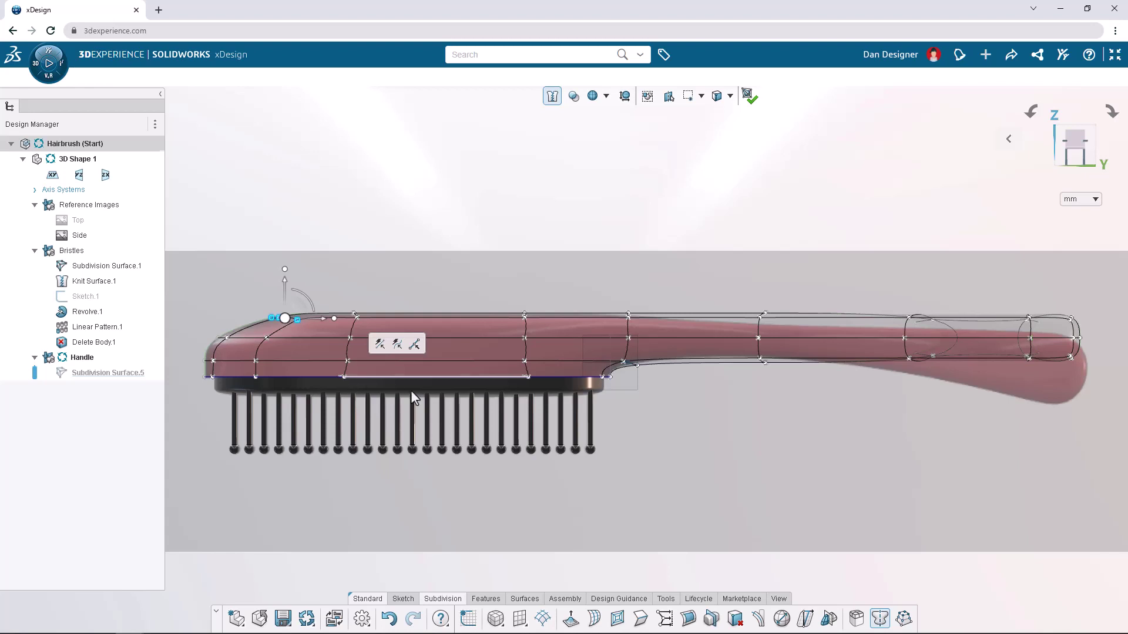
{"action": "left_click", "coordinate": [886, 438]}
{"action": "middle_click_drag", "start_coordinate": [886, 438], "coordinate": [675, 424], "text": "ctrl"}
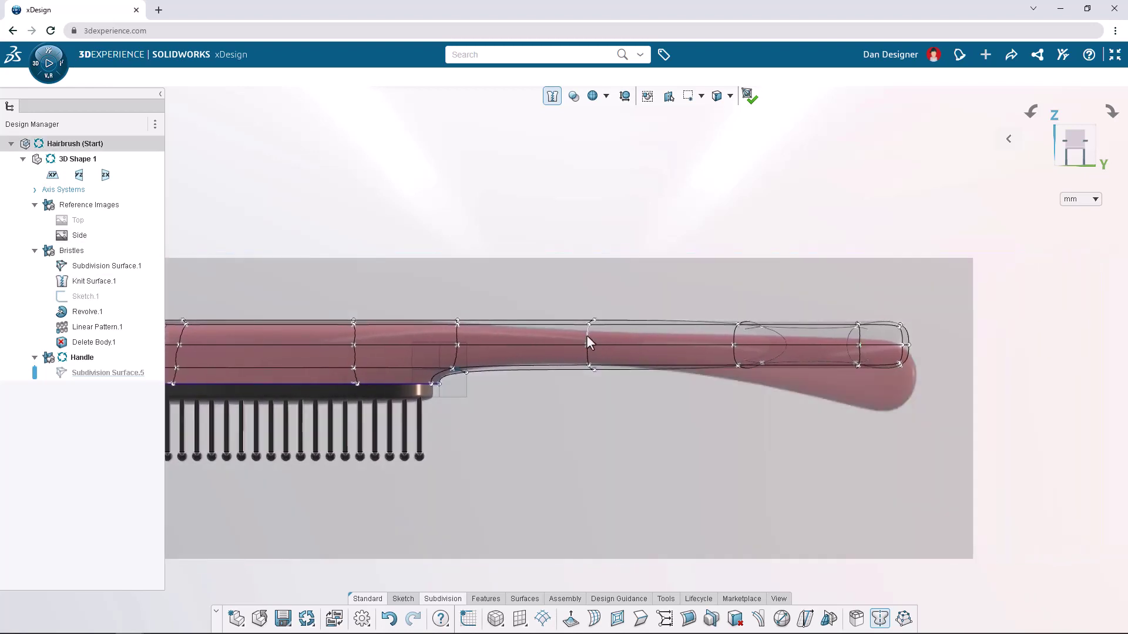
{"action": "left_click", "coordinate": [587, 336]}
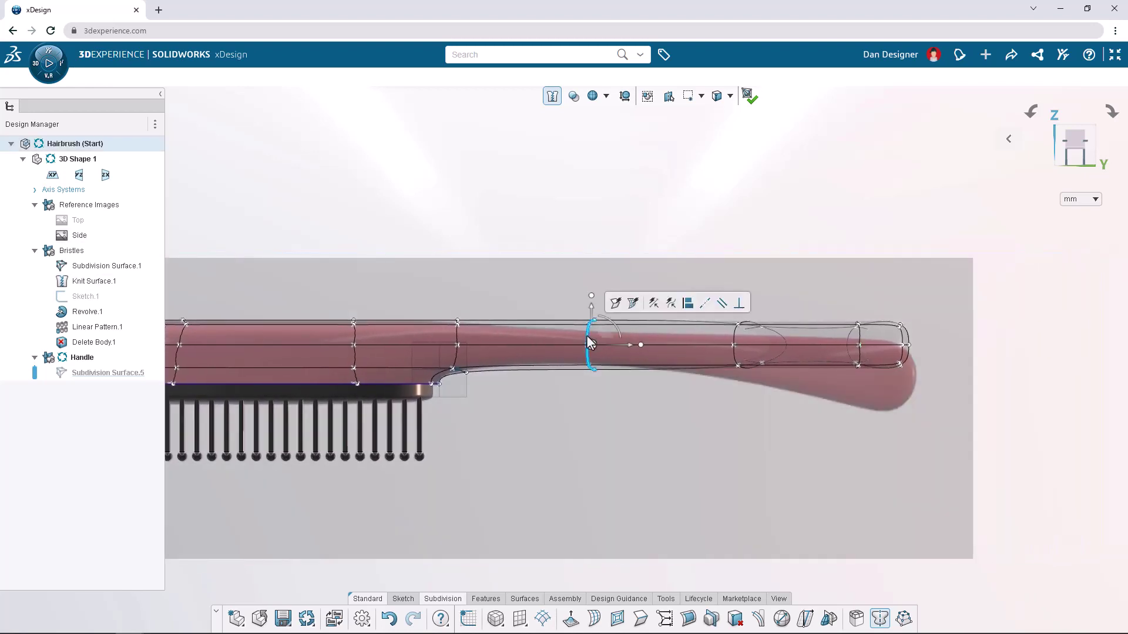
{"action": "left_click_drag", "start_coordinate": [603, 320], "coordinate": [596, 338]}
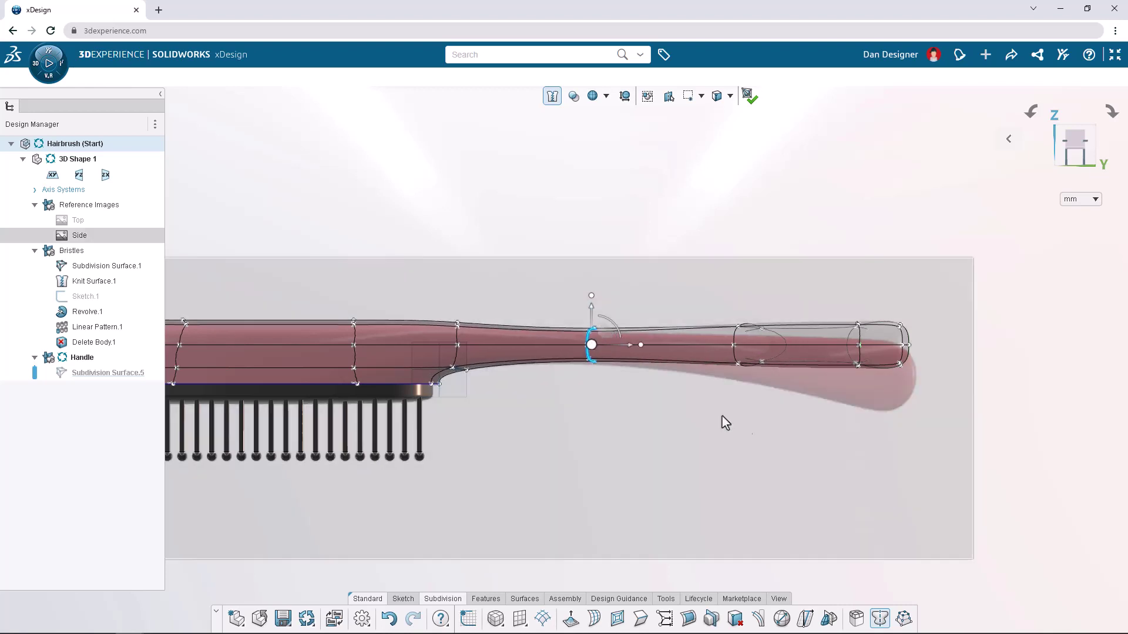
Step: Enlarge the handle's end loop and extend the end cap about 3 mm
{"action": "middle_click_drag", "start_coordinate": [816, 449], "coordinate": [697, 443]}
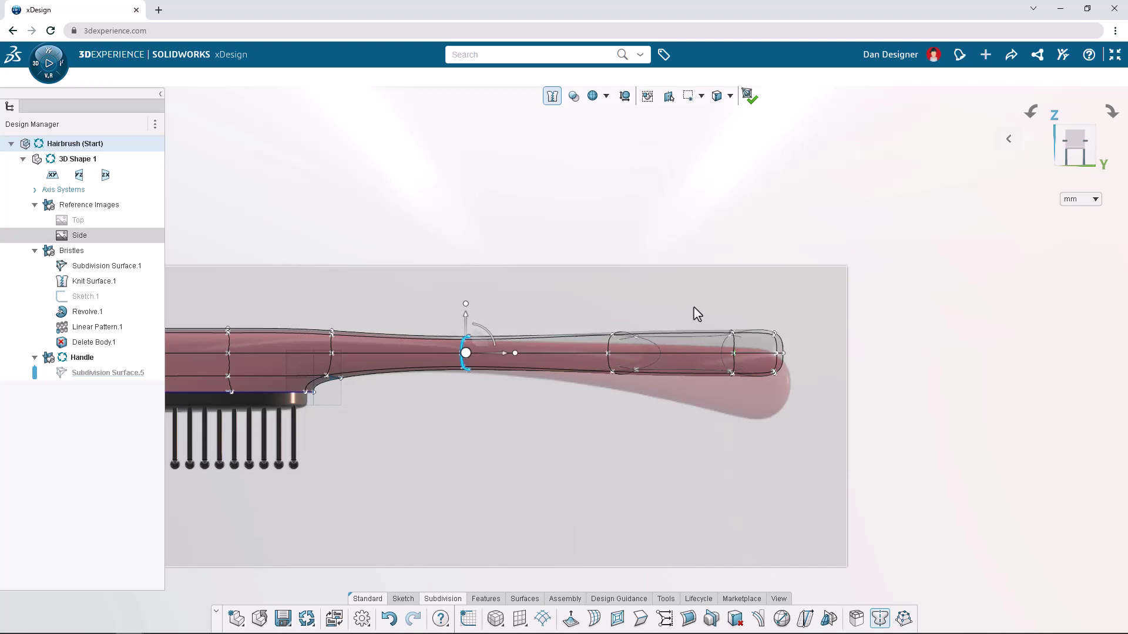
{"action": "left_click_drag", "start_coordinate": [695, 314], "coordinate": [816, 419]}
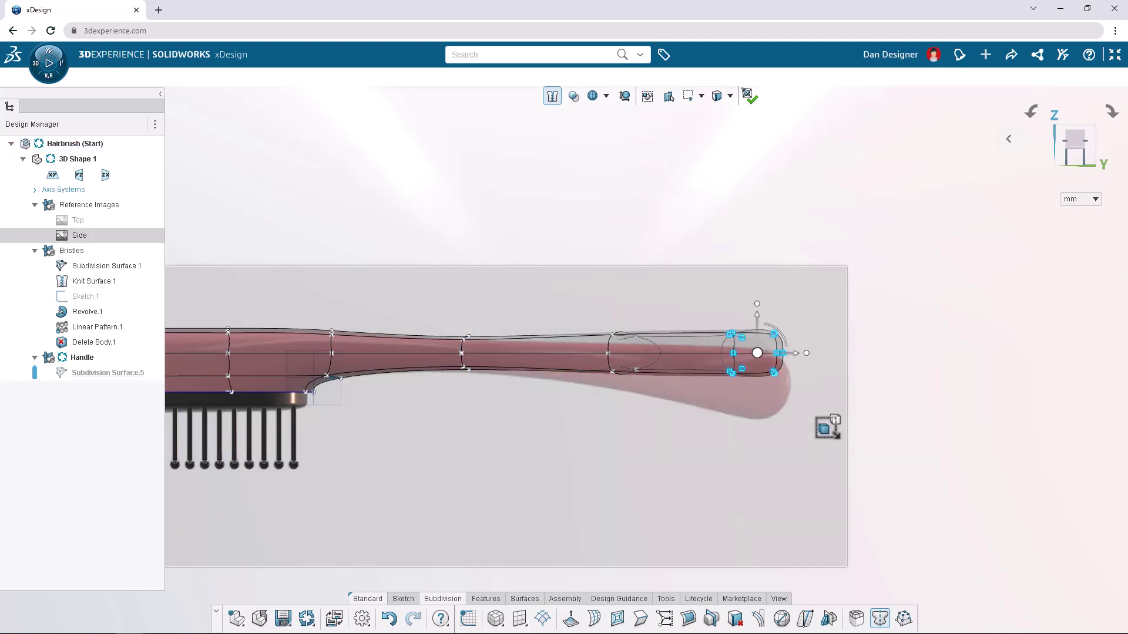
{"action": "left_click_drag", "start_coordinate": [757, 303], "coordinate": [758, 290]}
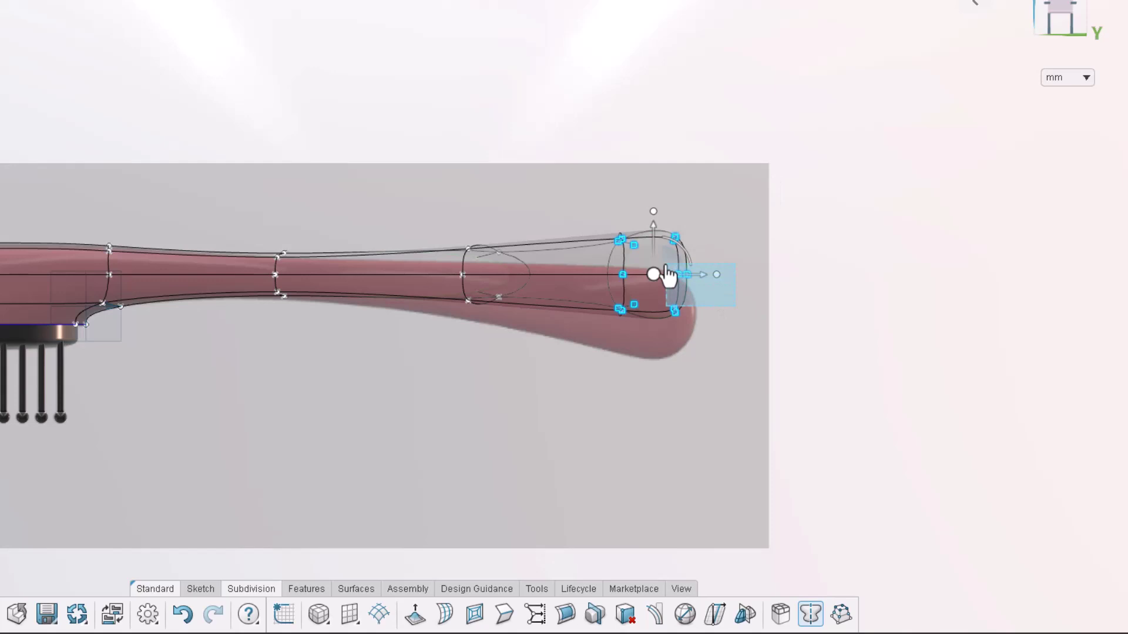
{"action": "left_click", "coordinate": [669, 276]}
{"action": "left_click_drag", "start_coordinate": [726, 277], "coordinate": [749, 363]}
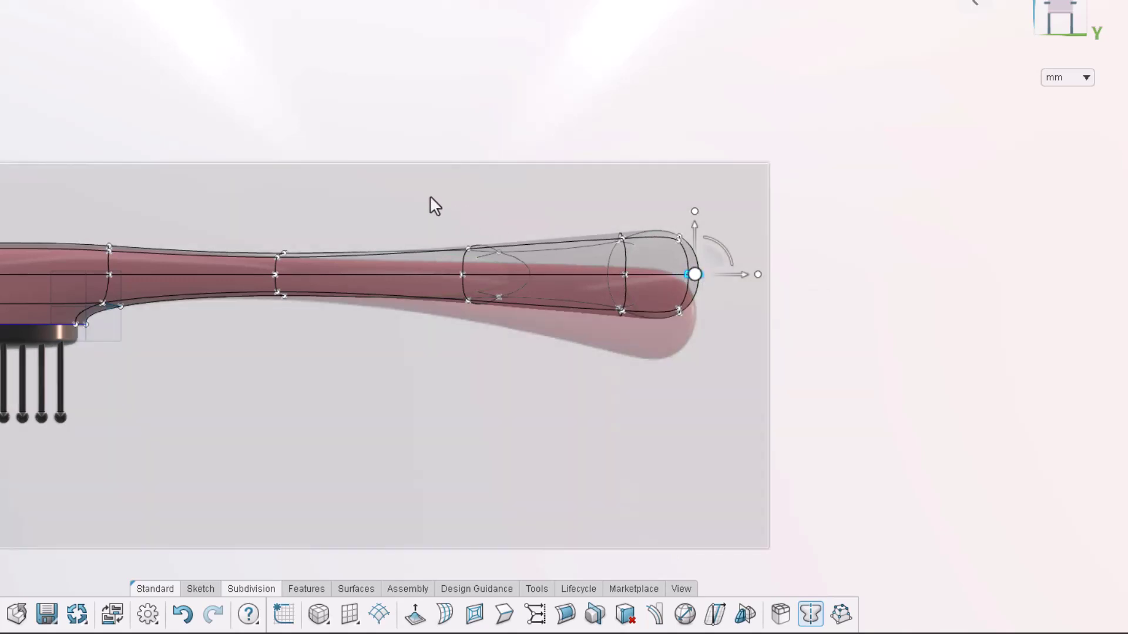
Step: Lower the handle-end cage section 5 mm and rotate it -10°
{"action": "left_click_drag", "start_coordinate": [429, 196], "coordinate": [721, 353]}
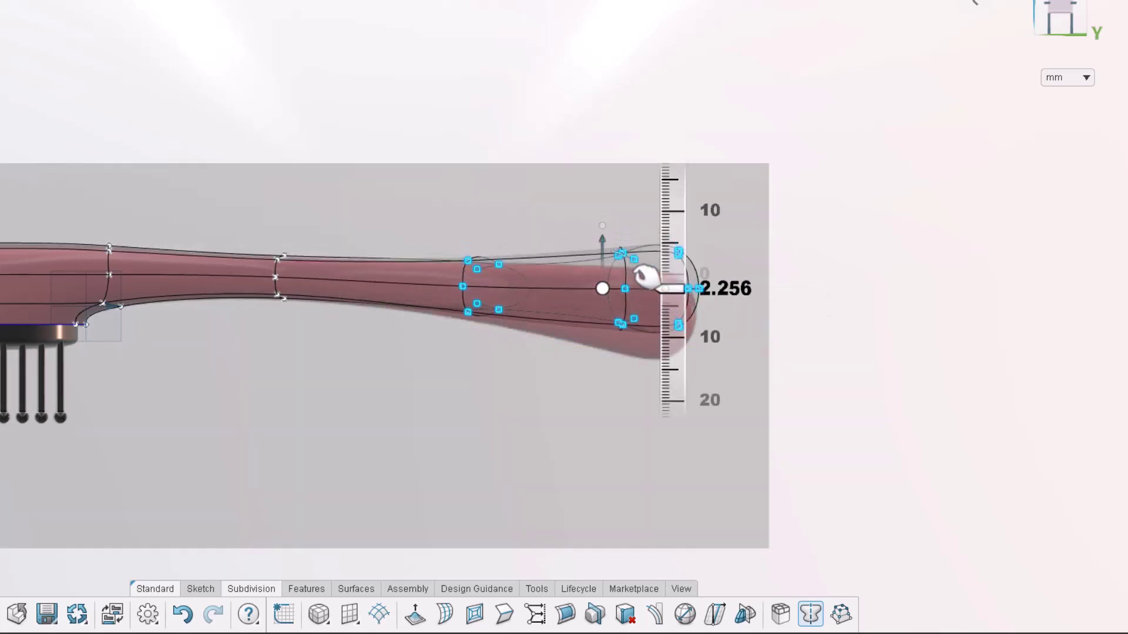
{"action": "left_click_drag", "start_coordinate": [646, 276], "coordinate": [685, 288]}
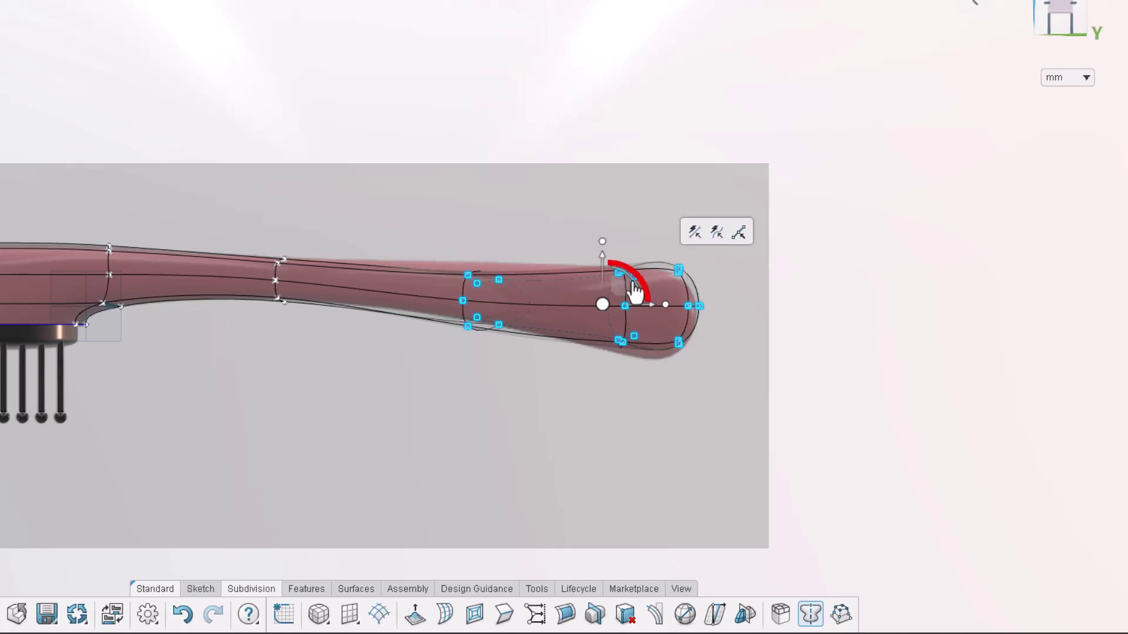
{"action": "left_click_drag", "start_coordinate": [635, 290], "coordinate": [695, 282]}
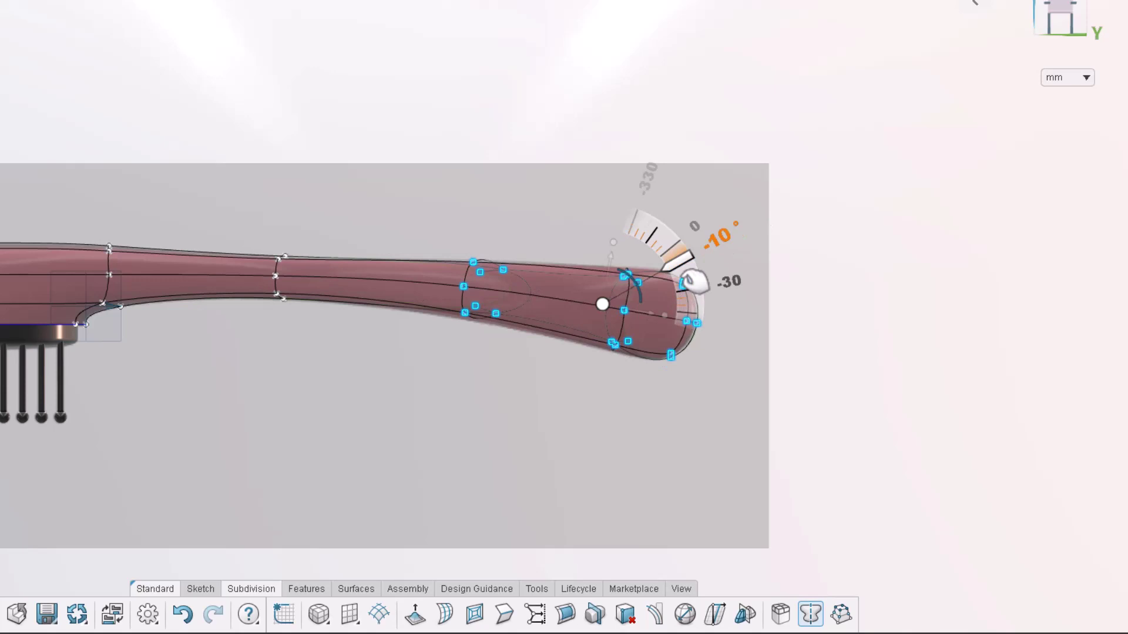
{"action": "left_click_drag", "start_coordinate": [695, 282], "coordinate": [695, 277]}
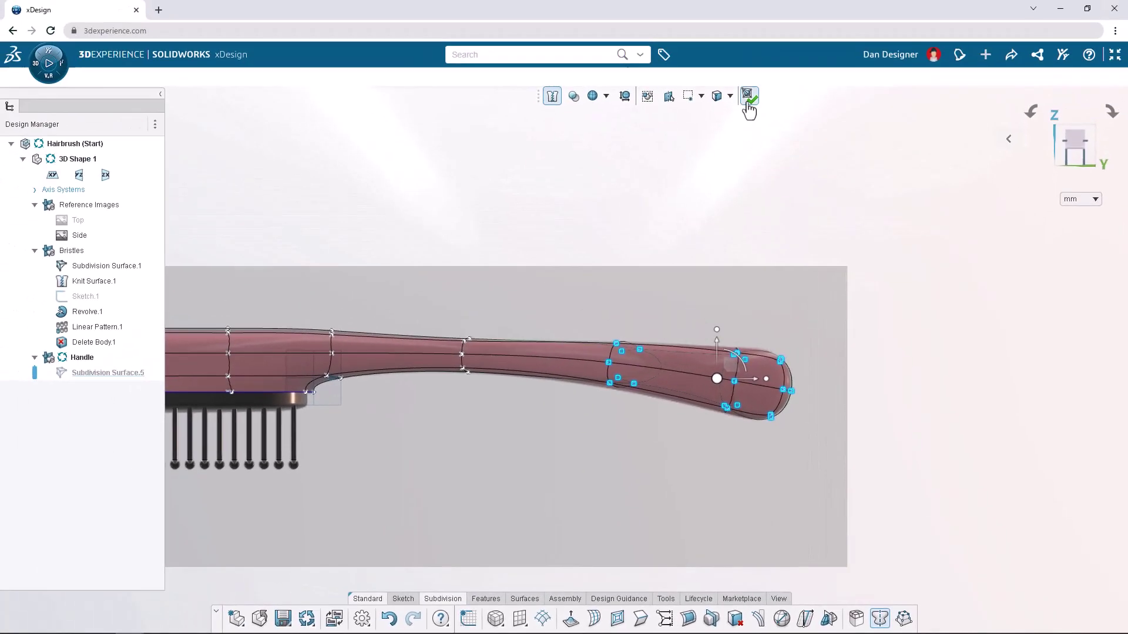
Step: Exit cage editing and knit the Handle's Subdivision Surface.1 into a solid body, Knit Surface.1
{"action": "left_click", "coordinate": [748, 99]}
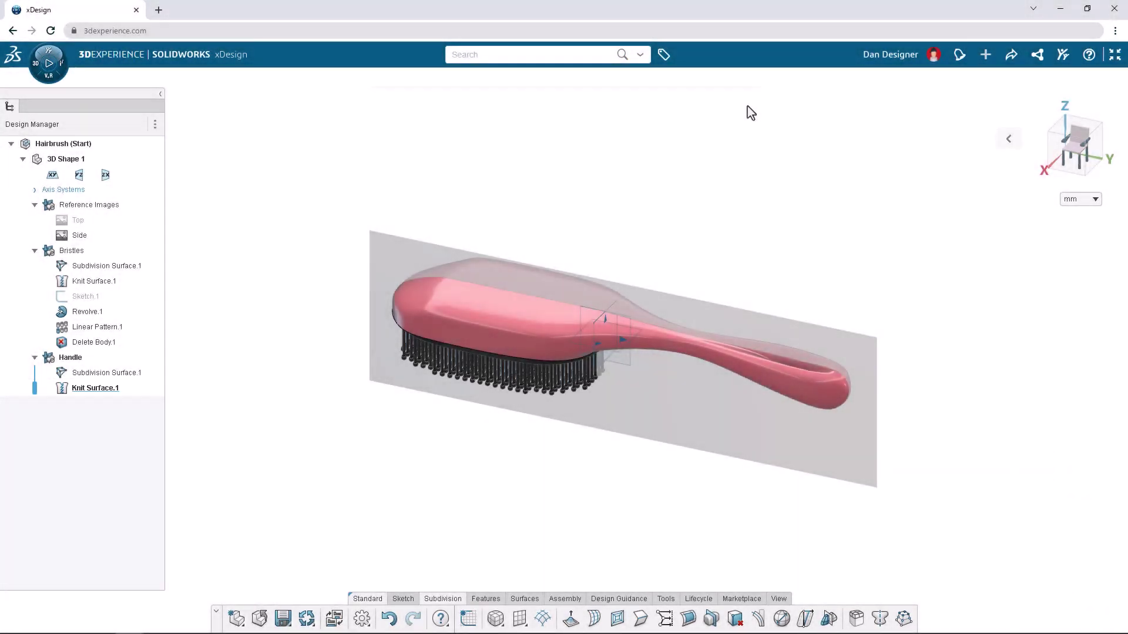
{"action": "left_click", "coordinate": [145, 370]}
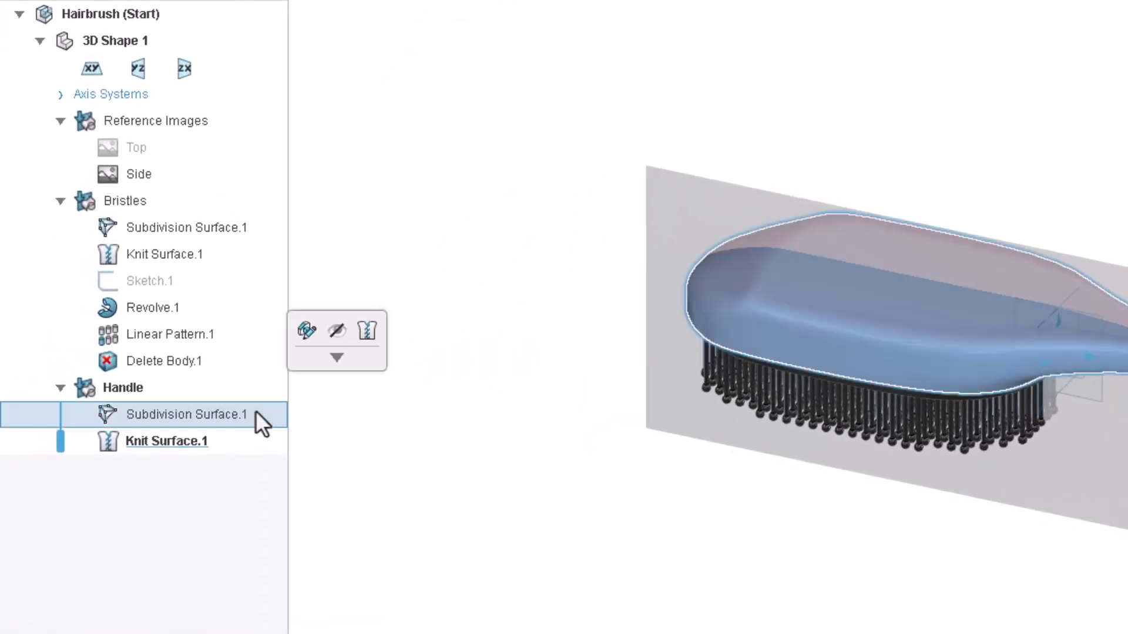
{"action": "left_click", "coordinate": [365, 332]}
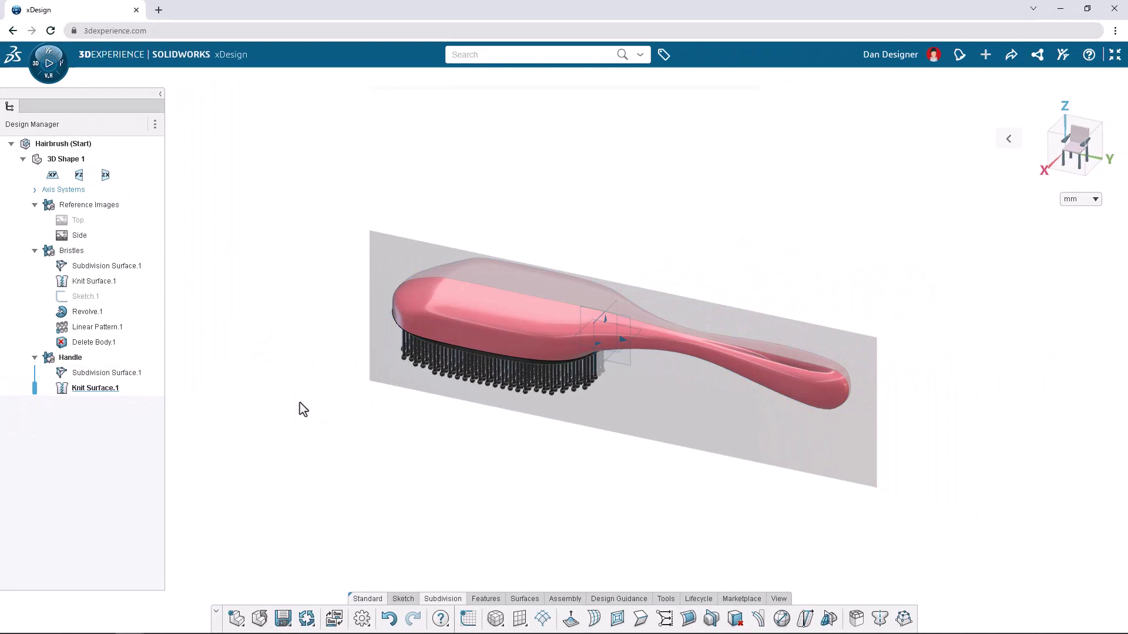
Step: Turn off all reference planes and hide the Side reference image plane
{"action": "key", "text": "v"}
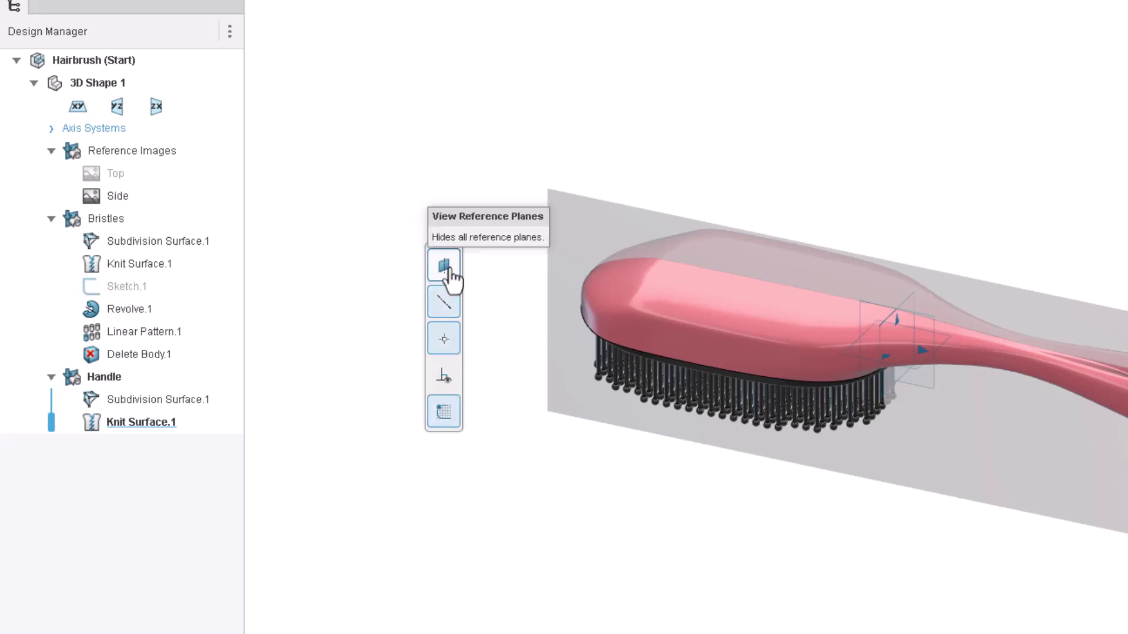
{"action": "left_click", "coordinate": [446, 266]}
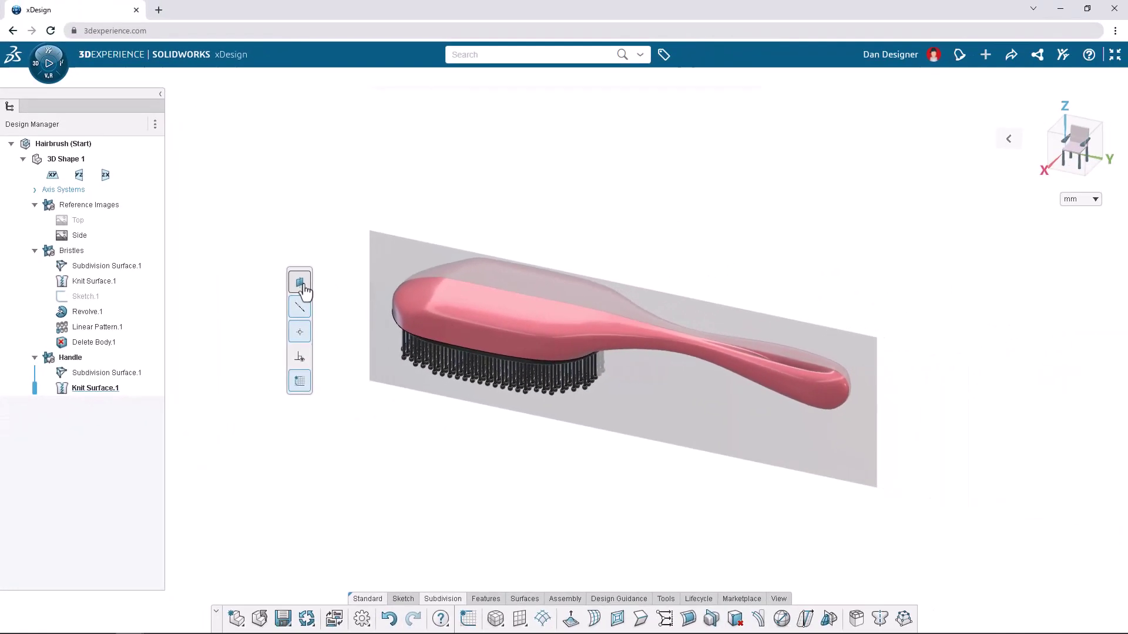
{"action": "key", "text": "v"}
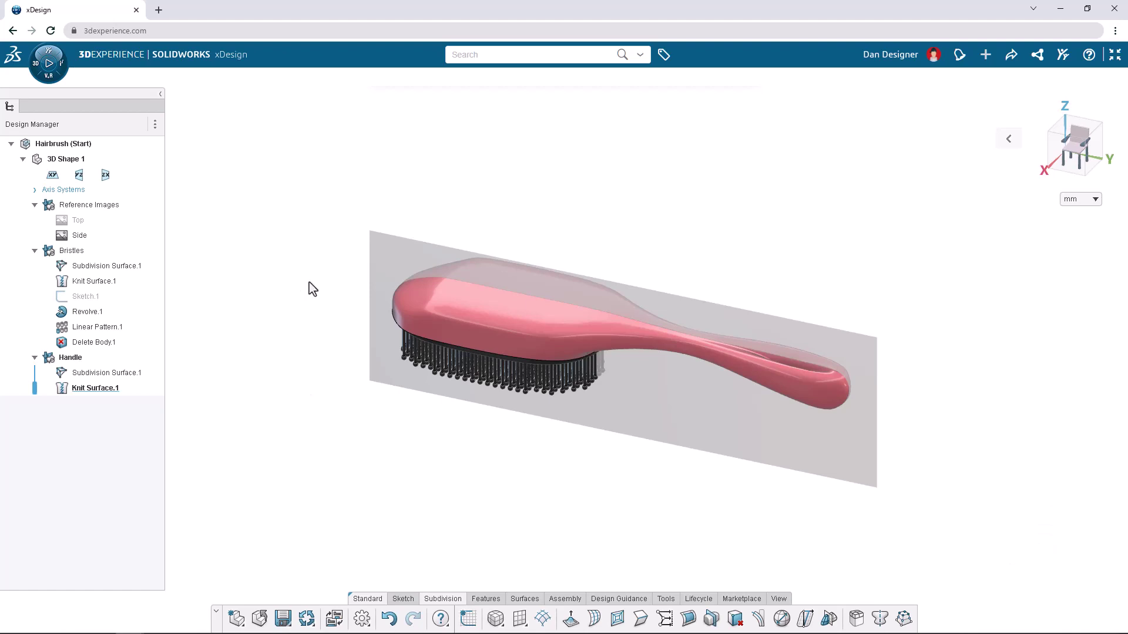
{"action": "left_click", "coordinate": [384, 267]}
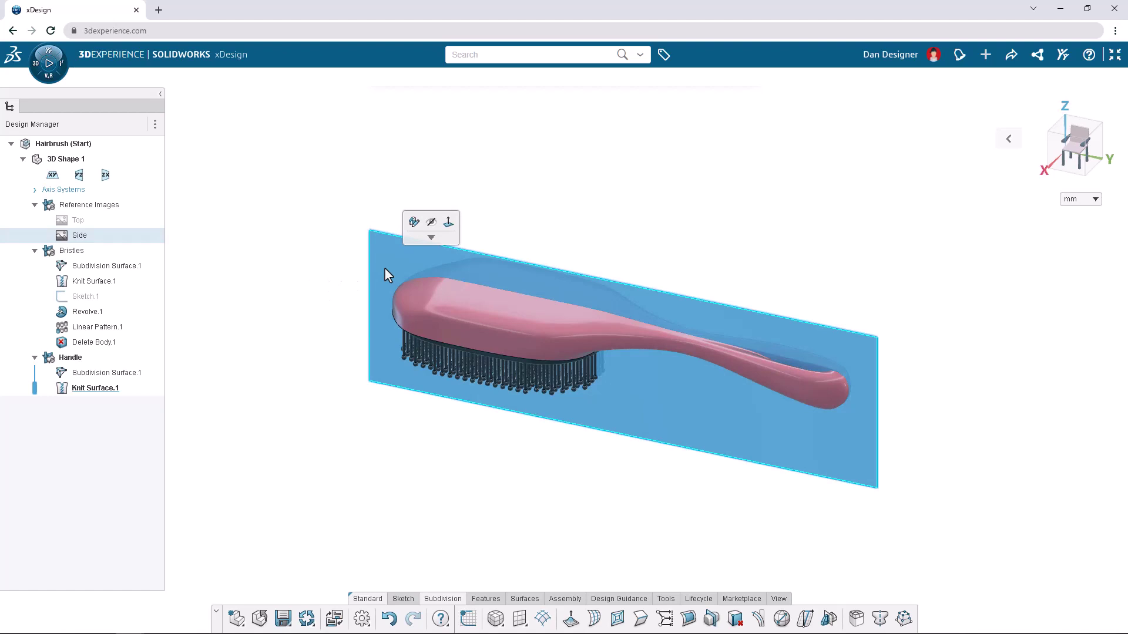
{"action": "left_click", "coordinate": [430, 223]}
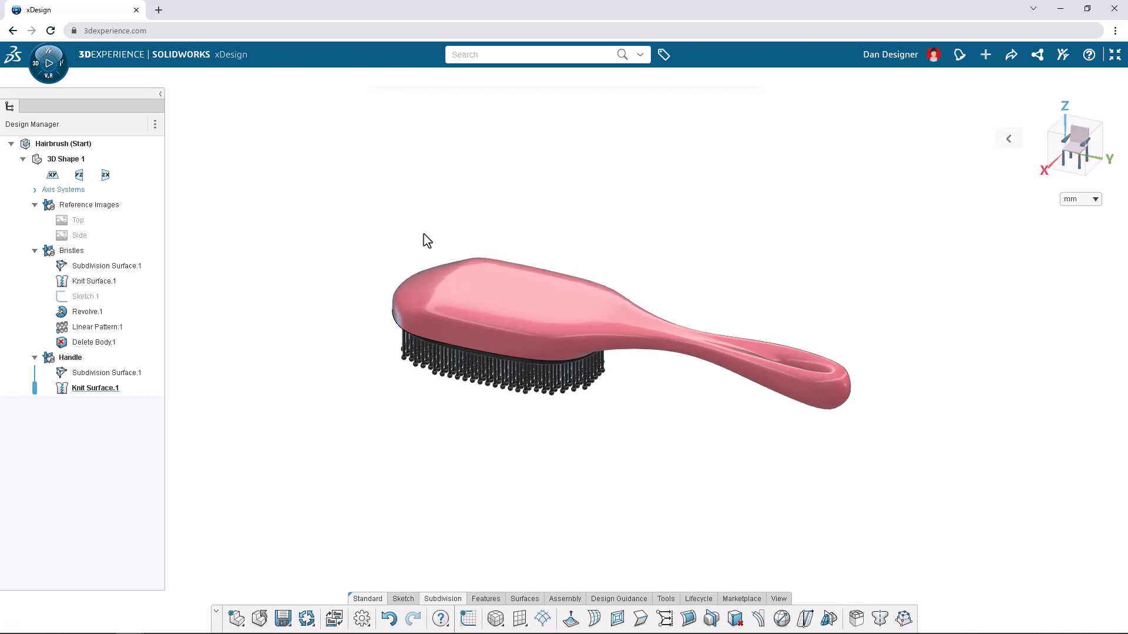
Step: Orbit the hairbrush to view it from the bristle face
{"action": "middle_click_drag", "start_coordinate": [323, 446], "coordinate": [1022, 330]}
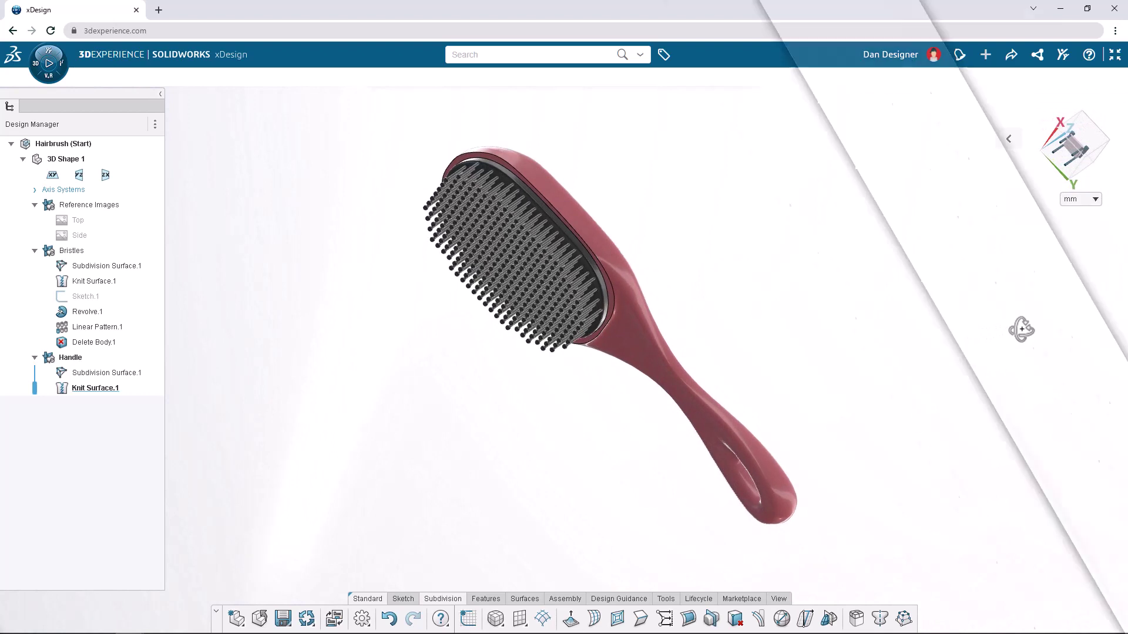